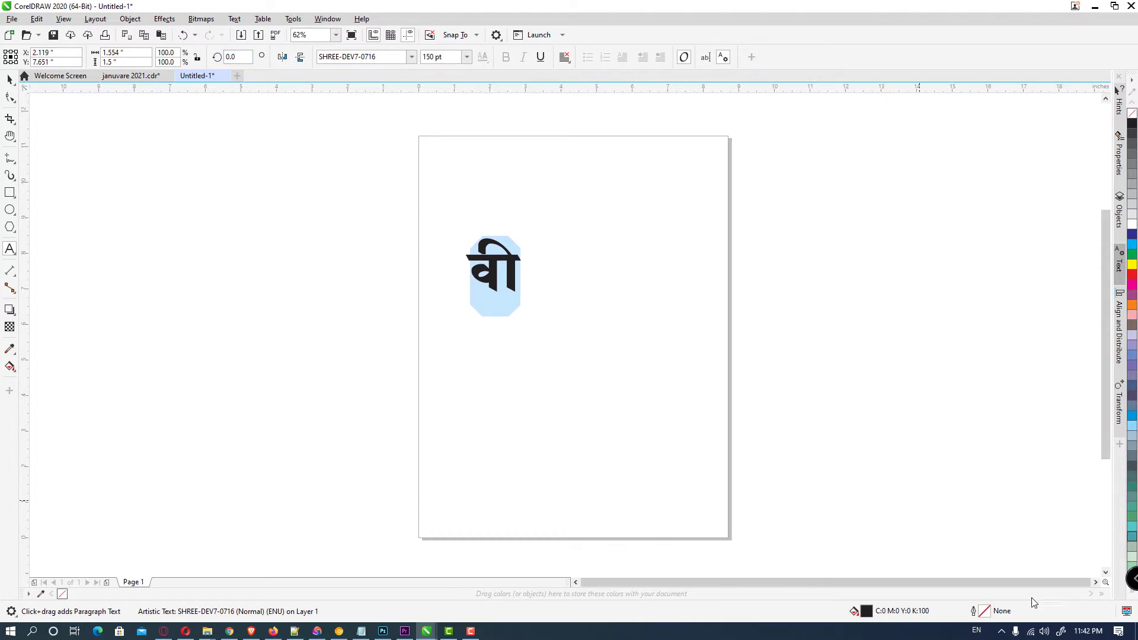
Switch Shree-Lipi Dev Ratna to Devanagari with 64-bit application typing on, then minimize it
{"action": "left_click", "coordinate": [1002, 630]}
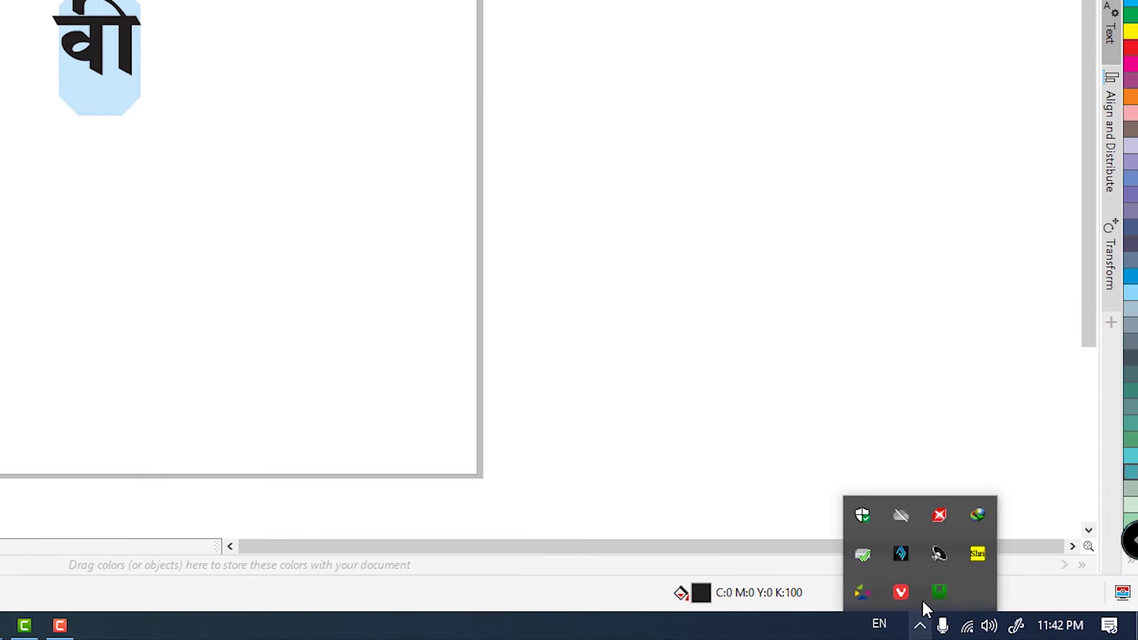
{"action": "left_click", "coordinate": [977, 557]}
{"action": "left_click", "coordinate": [668, 229]}
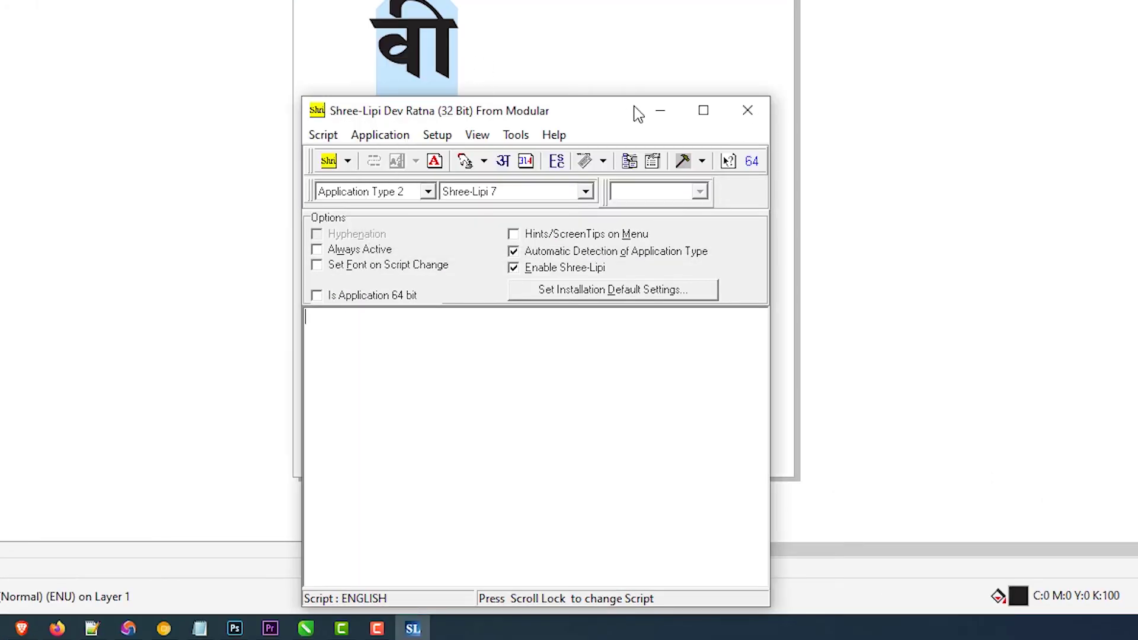
{"action": "left_click", "coordinate": [753, 162]}
{"action": "key", "text": "Scroll_Lock"}
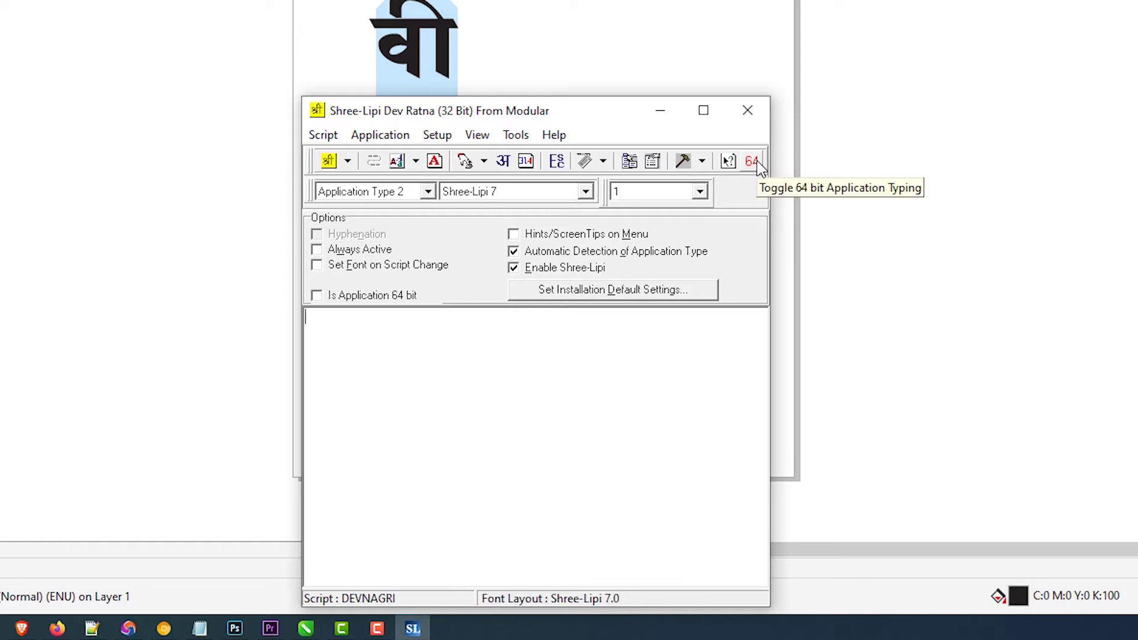
{"action": "left_click", "coordinate": [762, 169]}
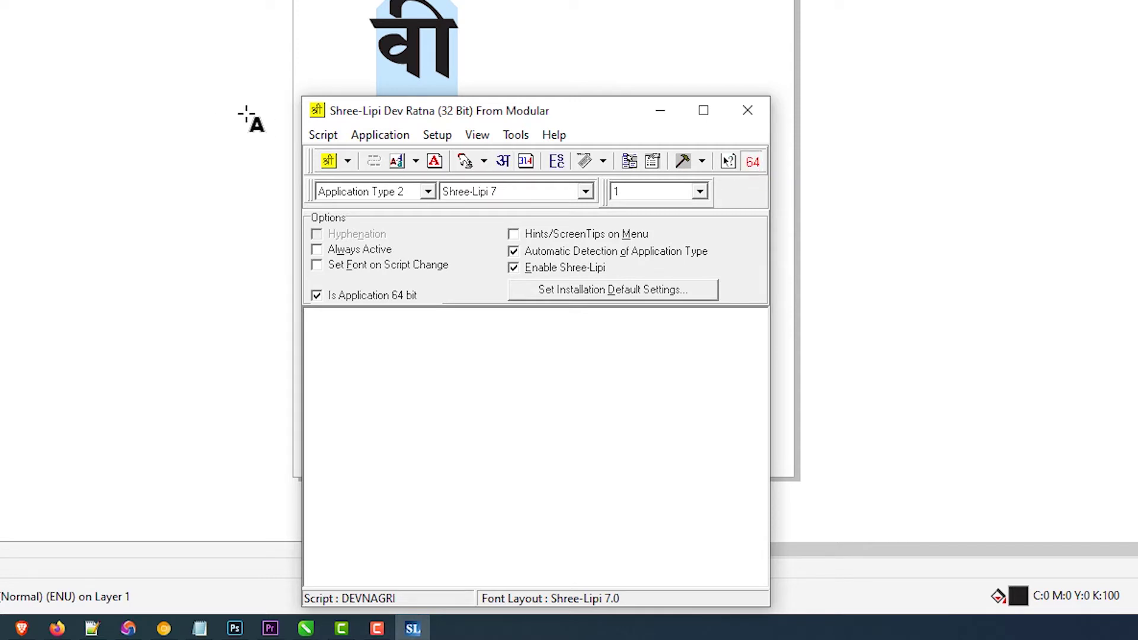
{"action": "left_click", "coordinate": [660, 117]}
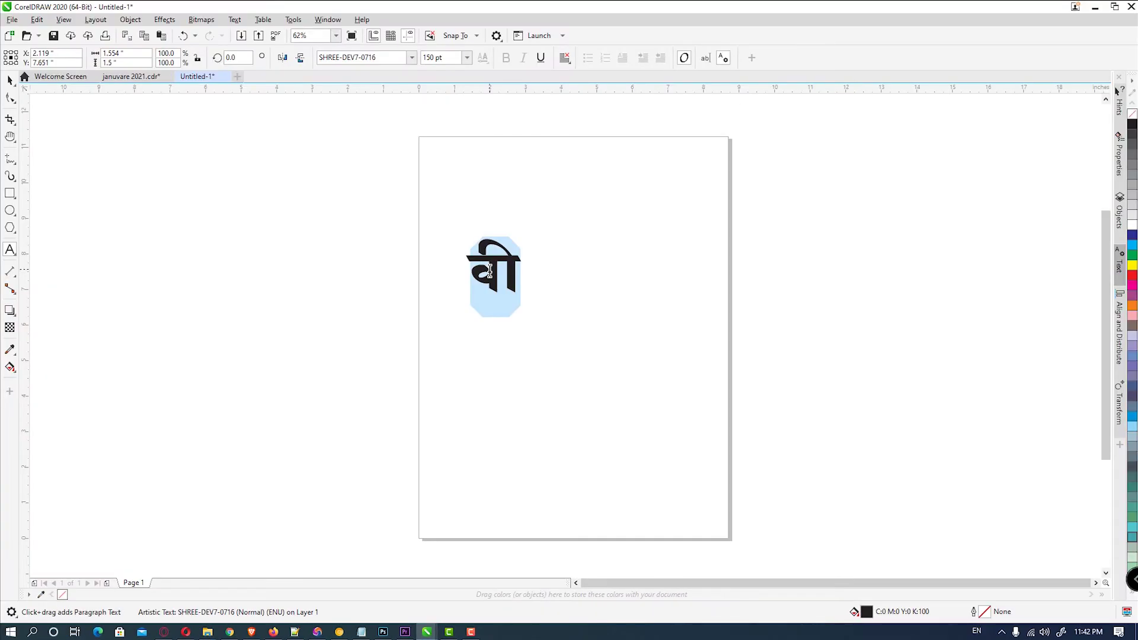
Type a three-line Hindi sentence giving the typist's name and saying 'और मै िहंदी मे टाईप कर रहा हु'
{"action": "type", "text": "तो "}
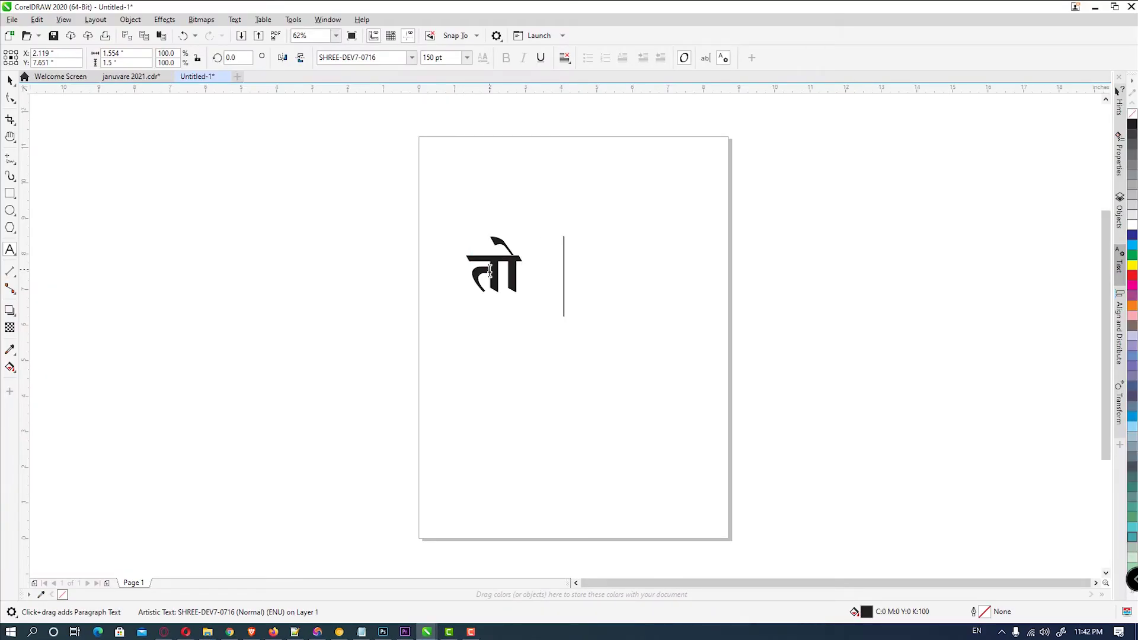
{"action": "type", "text": "मेरा नाम है आभाजित"}
{"action": "key", "text": "Return"}
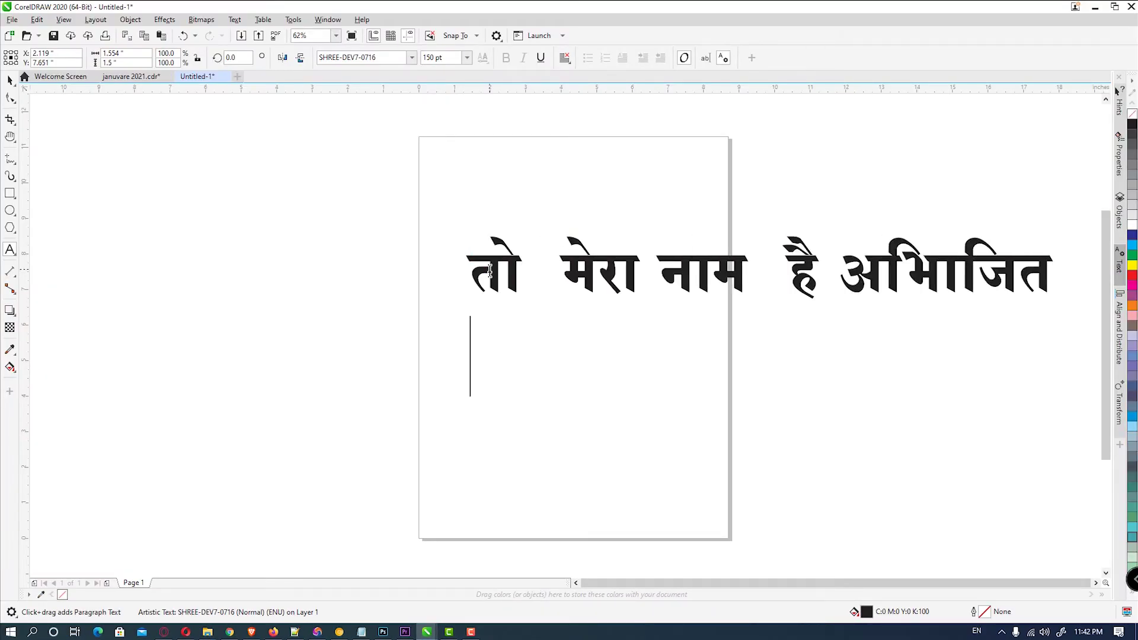
{"action": "type", "text": "और मै िहंदी मे"}
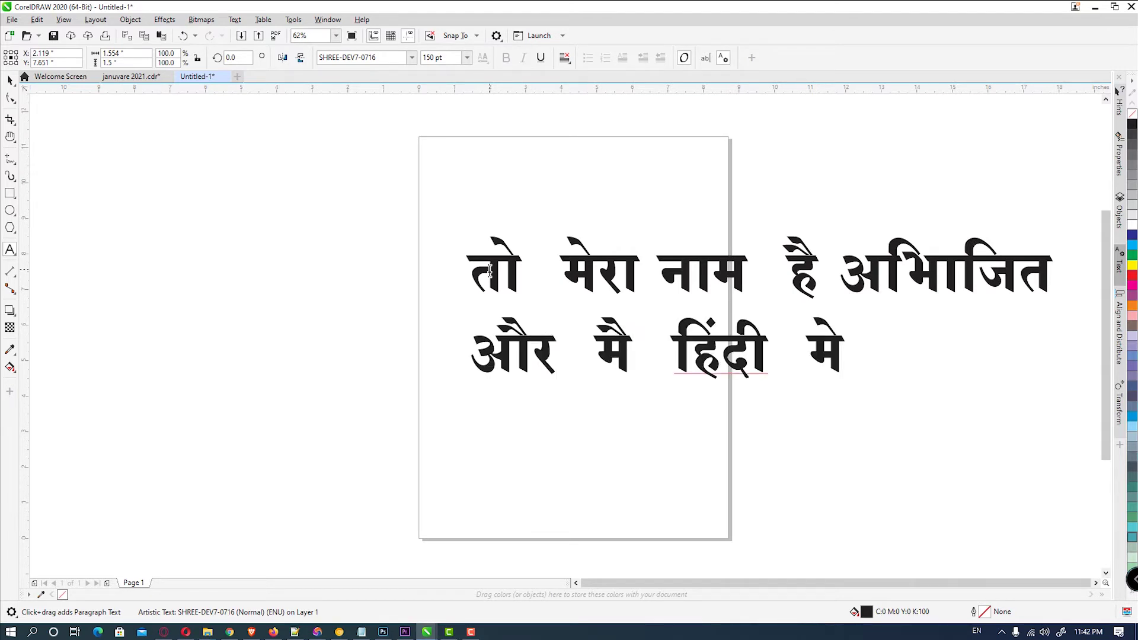
{"action": "type", "text": " टाईप कर"}
{"action": "key", "text": "Return"}
{"action": "type", "text": "रहा हु"}
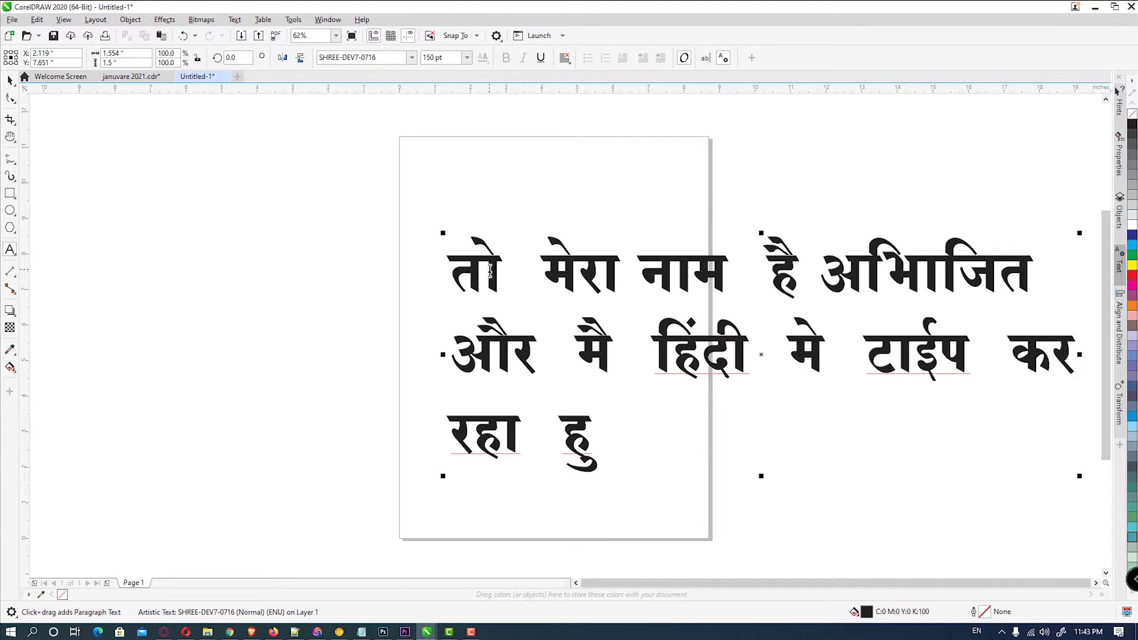
Set Shree-Lipi's typing script back to English and bring Premiere Pro to the front
{"action": "left_click", "coordinate": [1001, 632]}
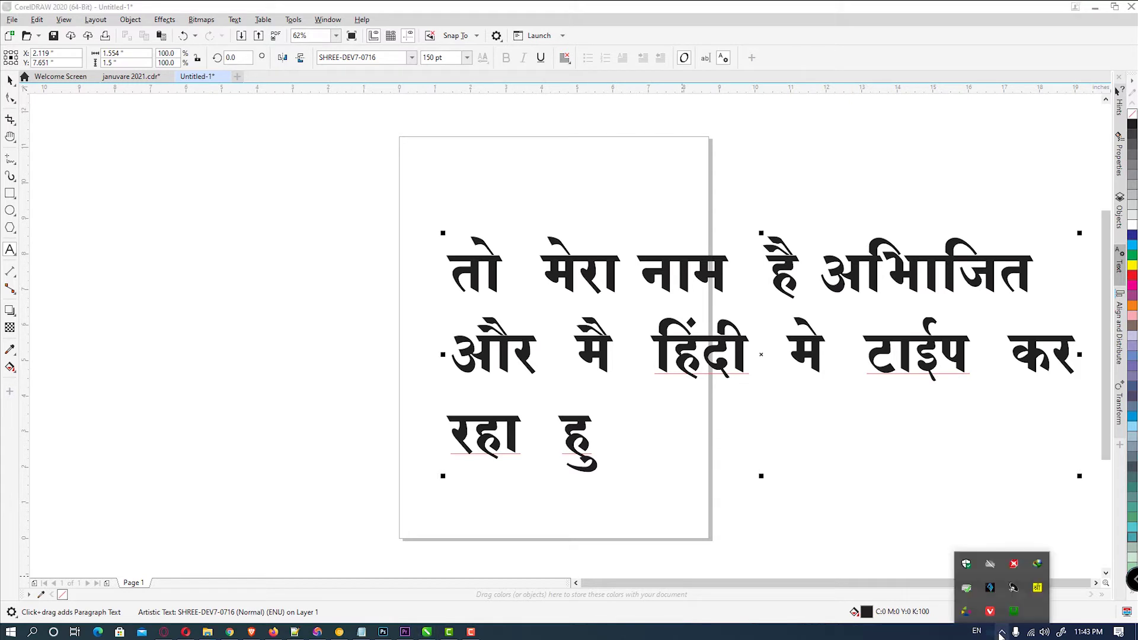
{"action": "left_click", "coordinate": [1037, 587]}
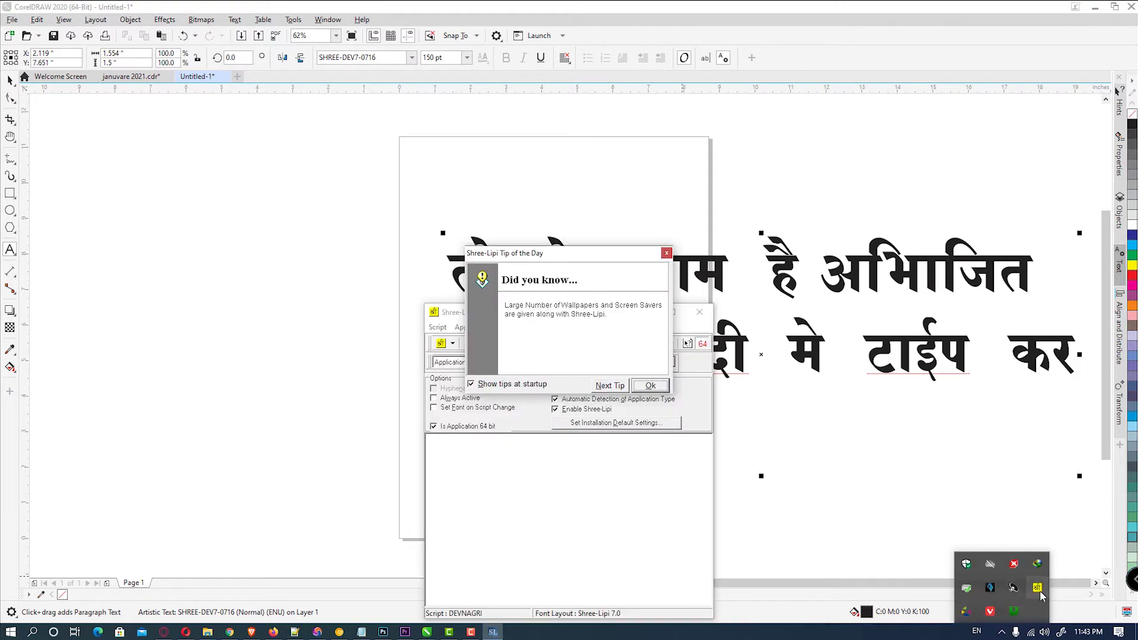
{"action": "left_click", "coordinate": [648, 386]}
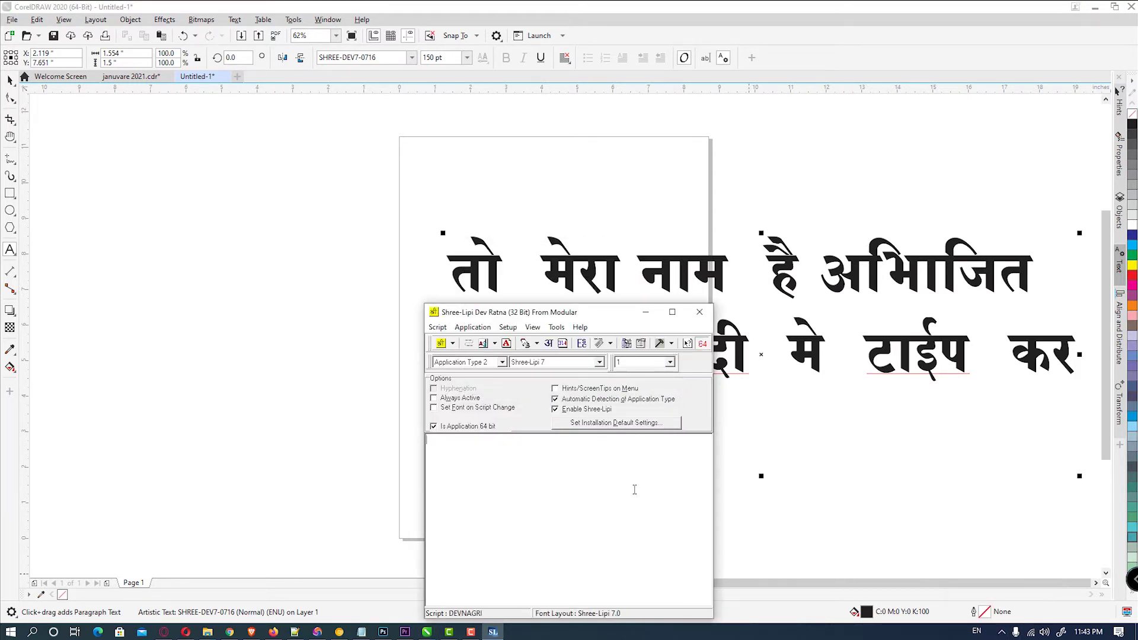
{"action": "key", "text": "Scroll_Lock"}
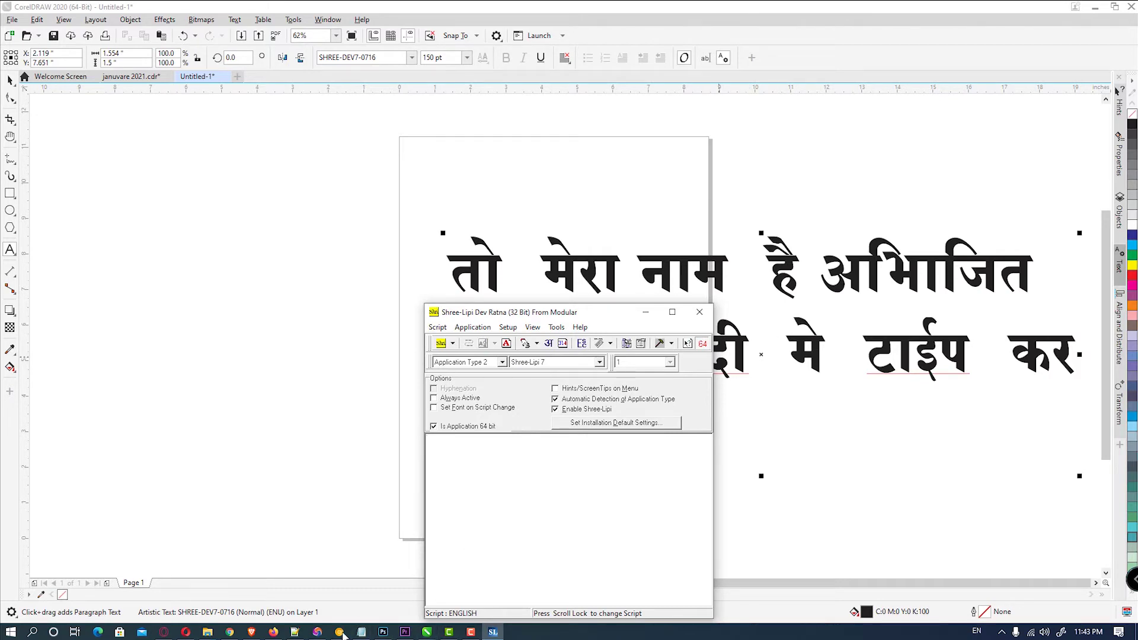
{"action": "left_click", "coordinate": [405, 632]}
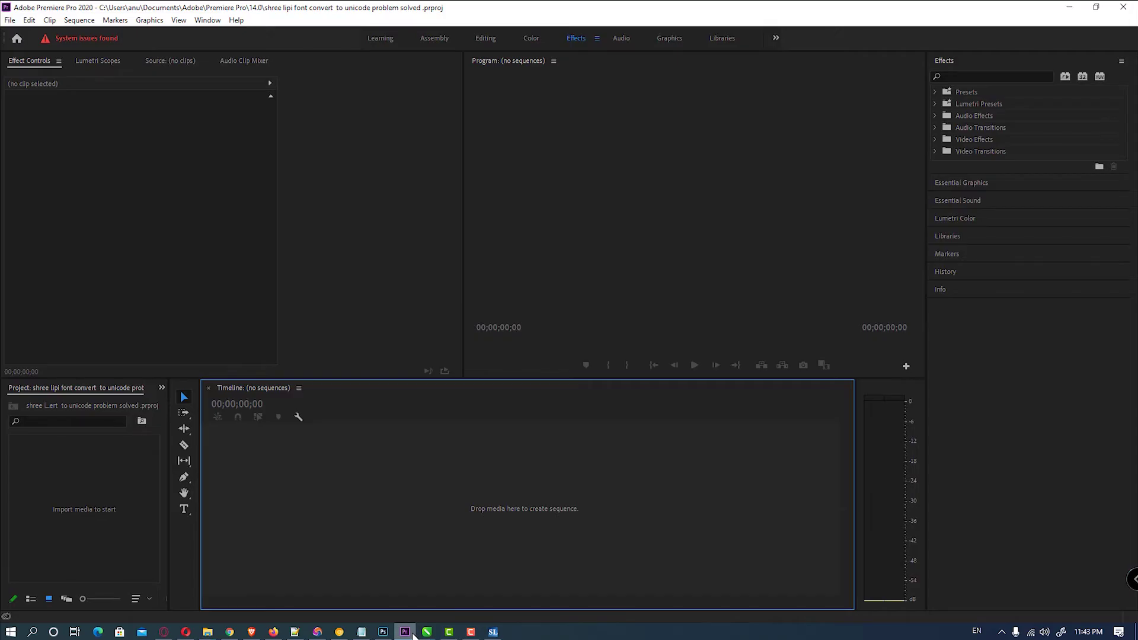
Bring up Photoshop and the Shree-Lipi manager, then minimize Photoshop and Premiere Pro
{"action": "left_click", "coordinate": [383, 632]}
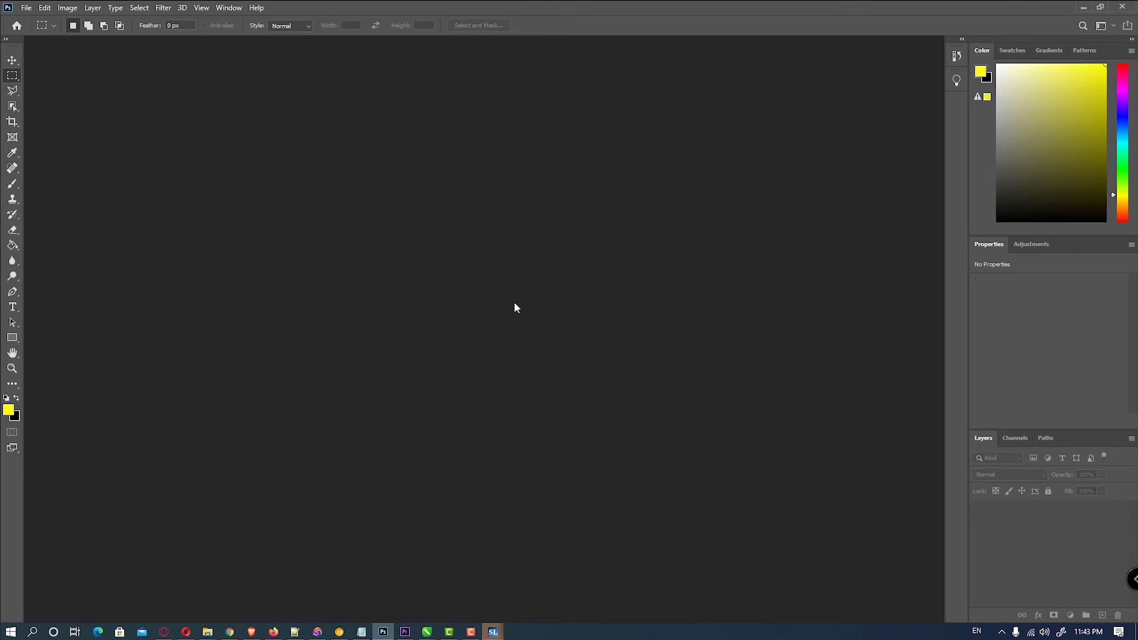
{"action": "left_click", "coordinate": [493, 632]}
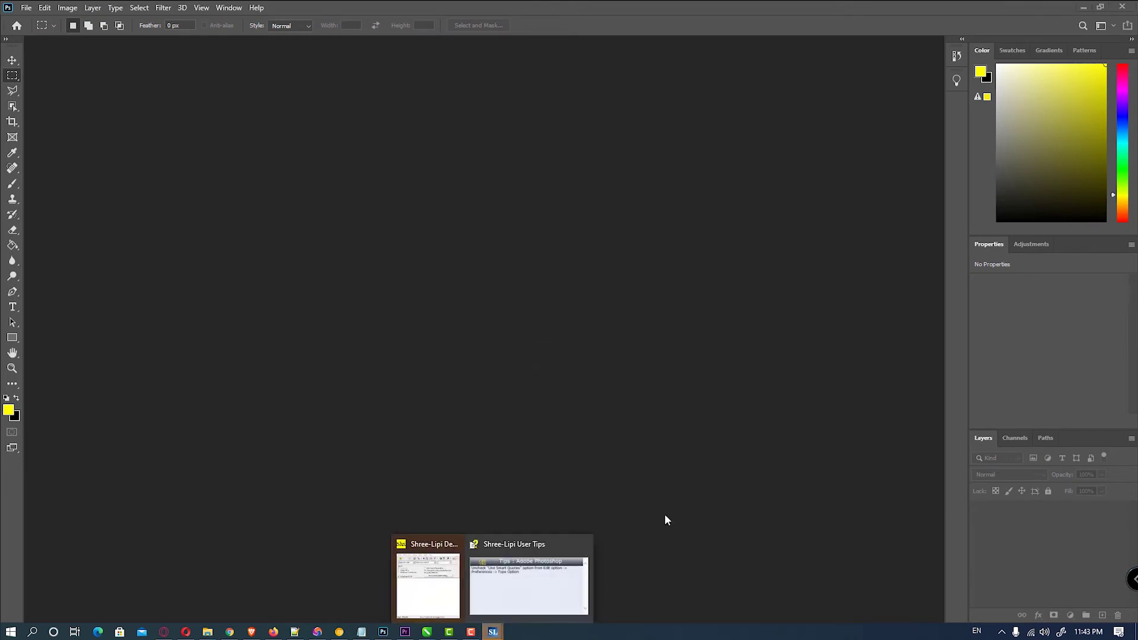
{"action": "left_click", "coordinate": [428, 581]}
{"action": "left_click", "coordinate": [613, 271]}
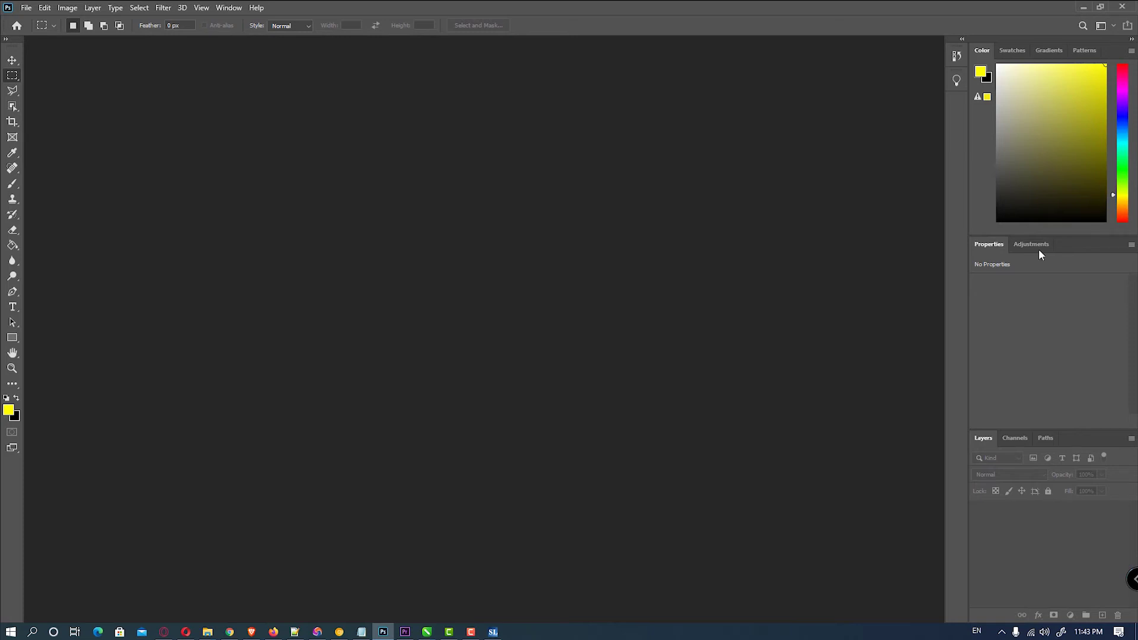
{"action": "left_click", "coordinate": [1084, 8]}
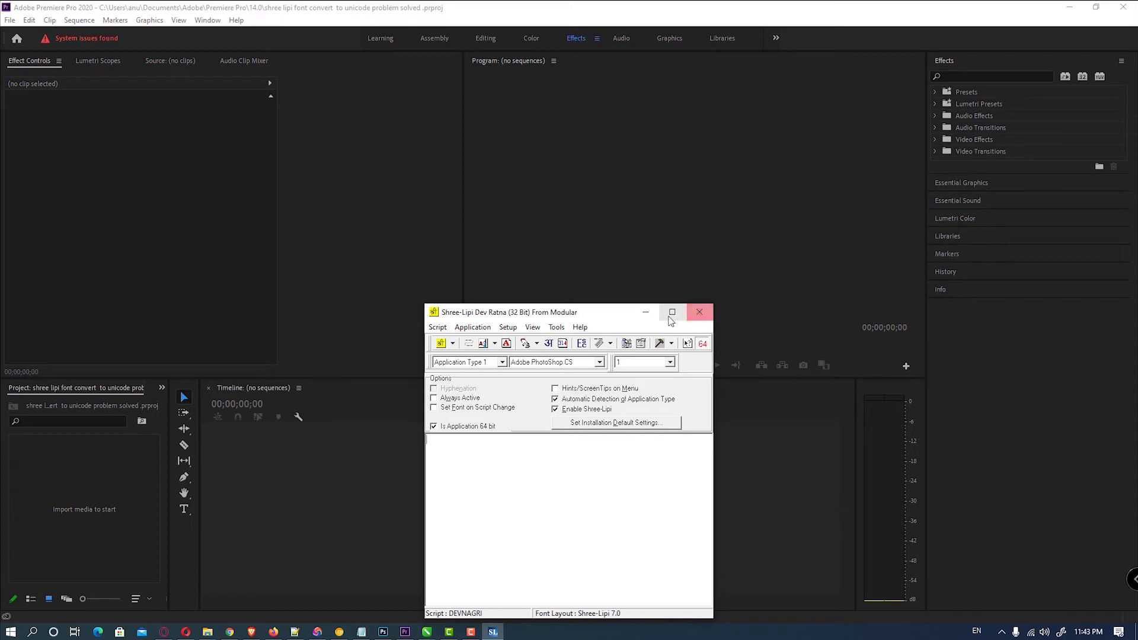
{"action": "left_click", "coordinate": [1070, 7]}
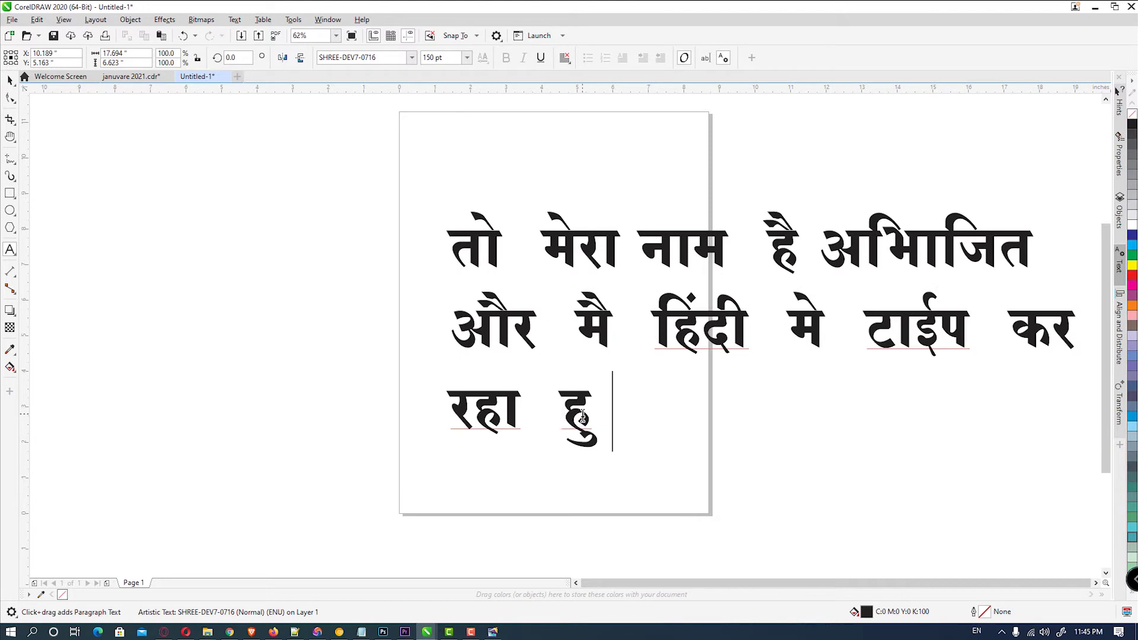
Add two new lines of Devanagari text below the sentence, which render as garbled glyphs
{"action": "key", "text": "Return"}
{"action": "type", "text": "िज्ञी"}
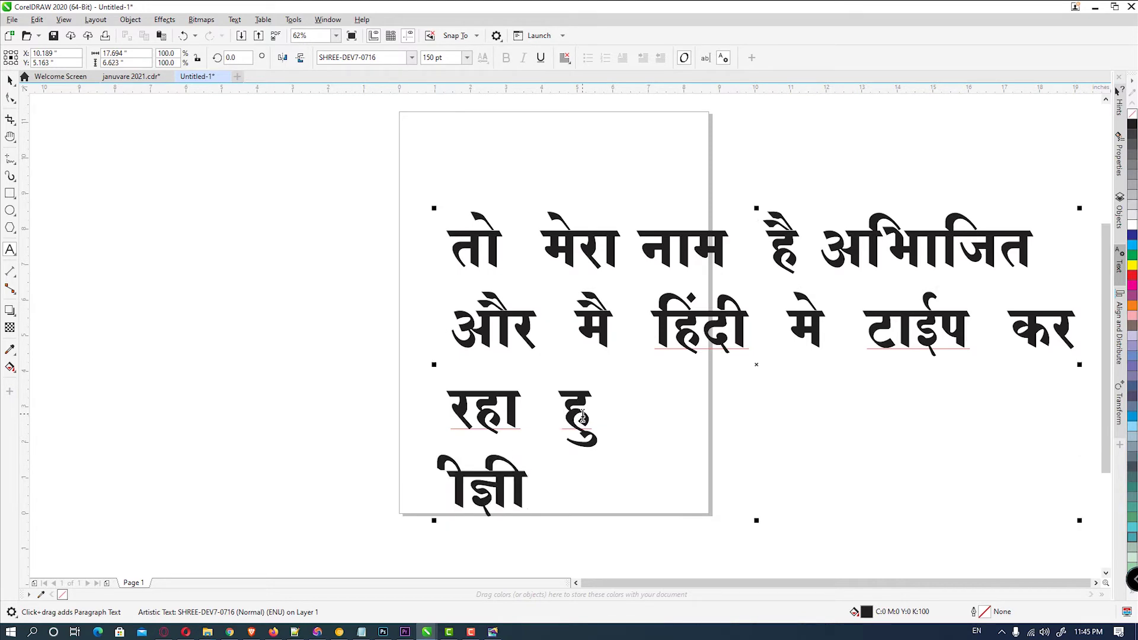
{"action": "type", "text": " शिक्ष"}
{"action": "key", "text": "BackSpace"}
{"action": "key", "text": "BackSpace"}
{"action": "key", "text": "BackSpace"}
{"action": "type", "text": "शीक्षज्ञश्र  "}
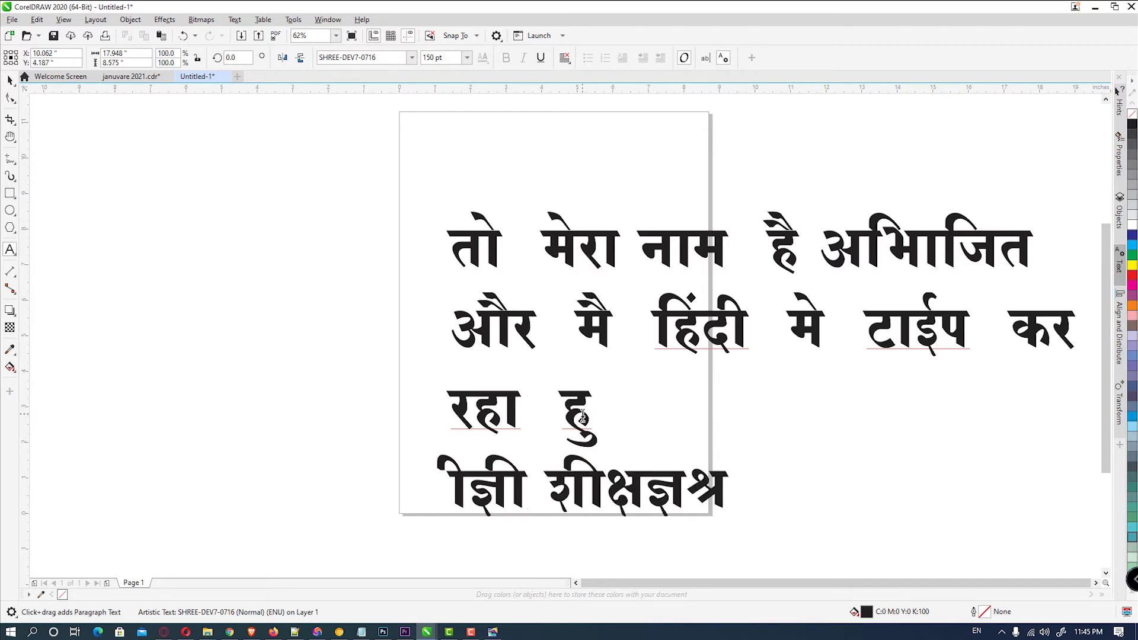
{"action": "type", "text": "सड  "}
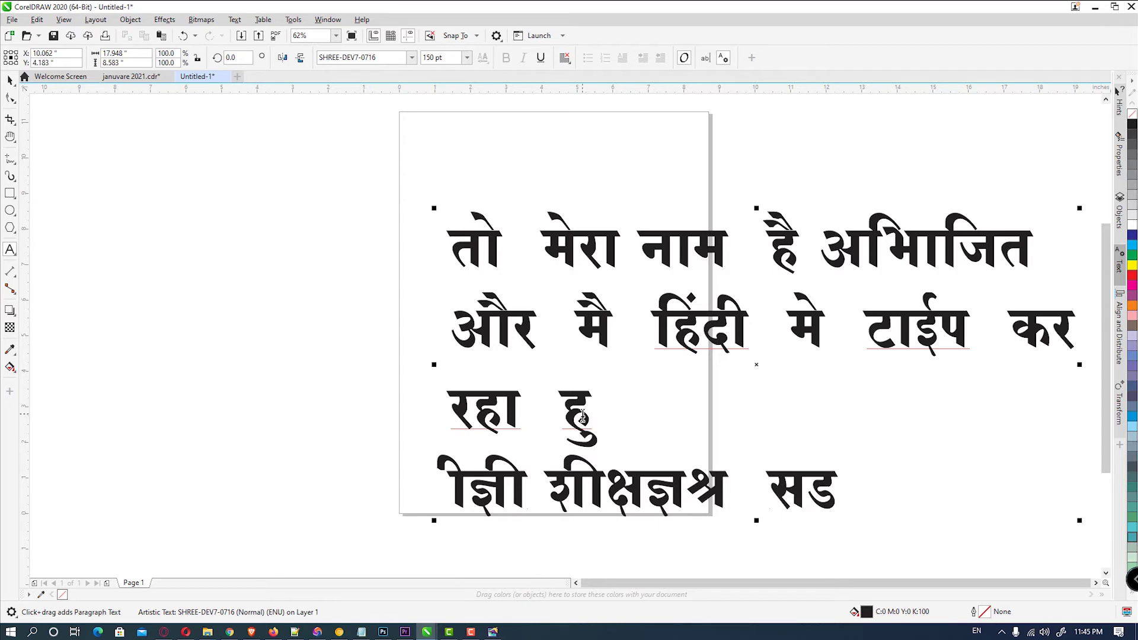
{"action": "type", "text": "षिंकज्ञषीी"}
{"action": "key", "text": "Return"}
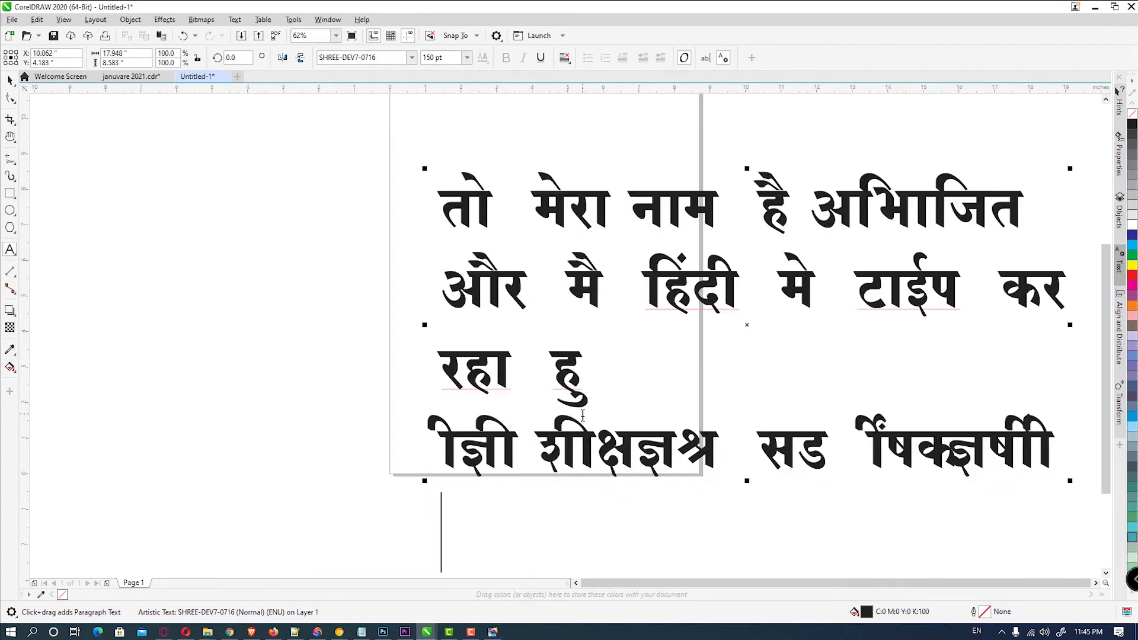
{"action": "type", "text": "ींज्ञडक्ष"}
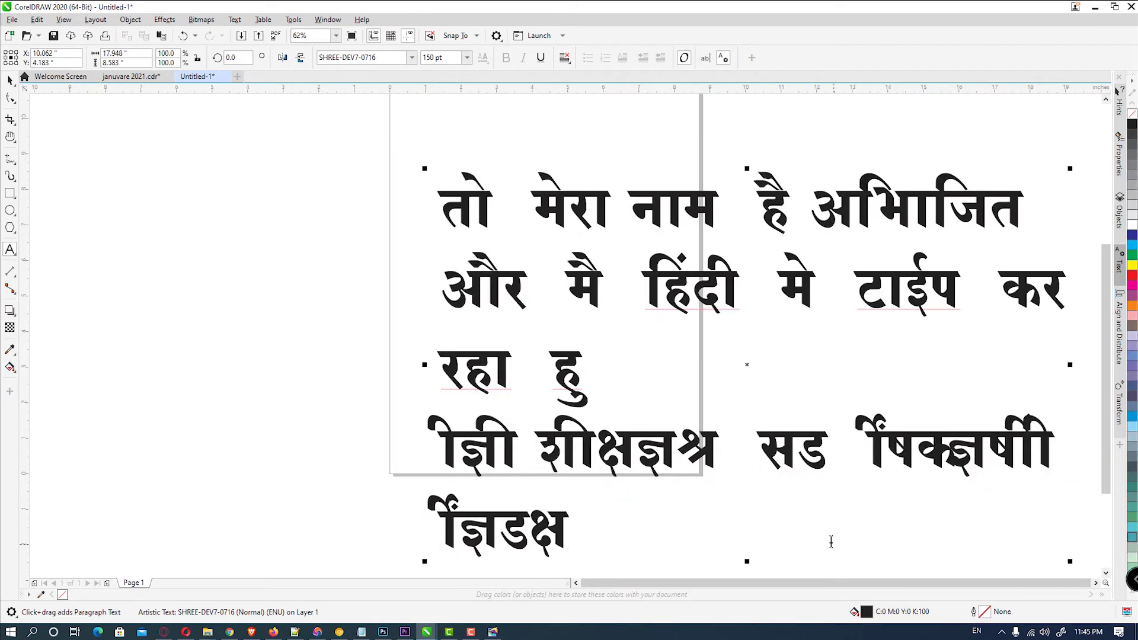
{"action": "left_click", "coordinate": [1002, 632]}
Close the Shree-Lipi manager and select the garbled fourth and fifth text lines
{"action": "left_click", "coordinate": [1038, 587]}
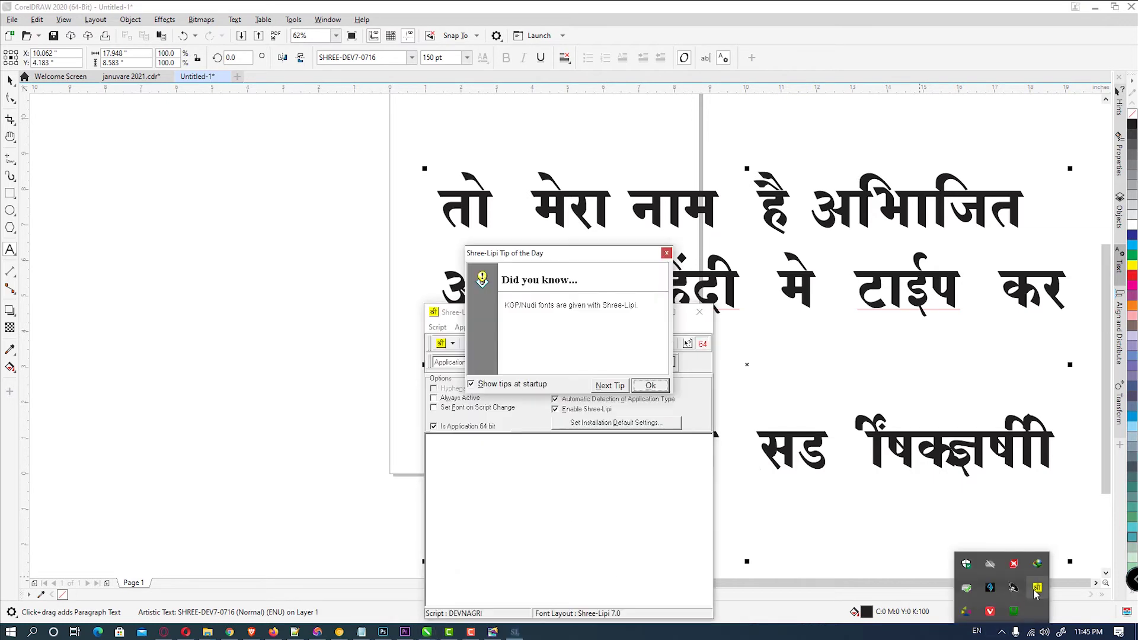
{"action": "left_click", "coordinate": [650, 386]}
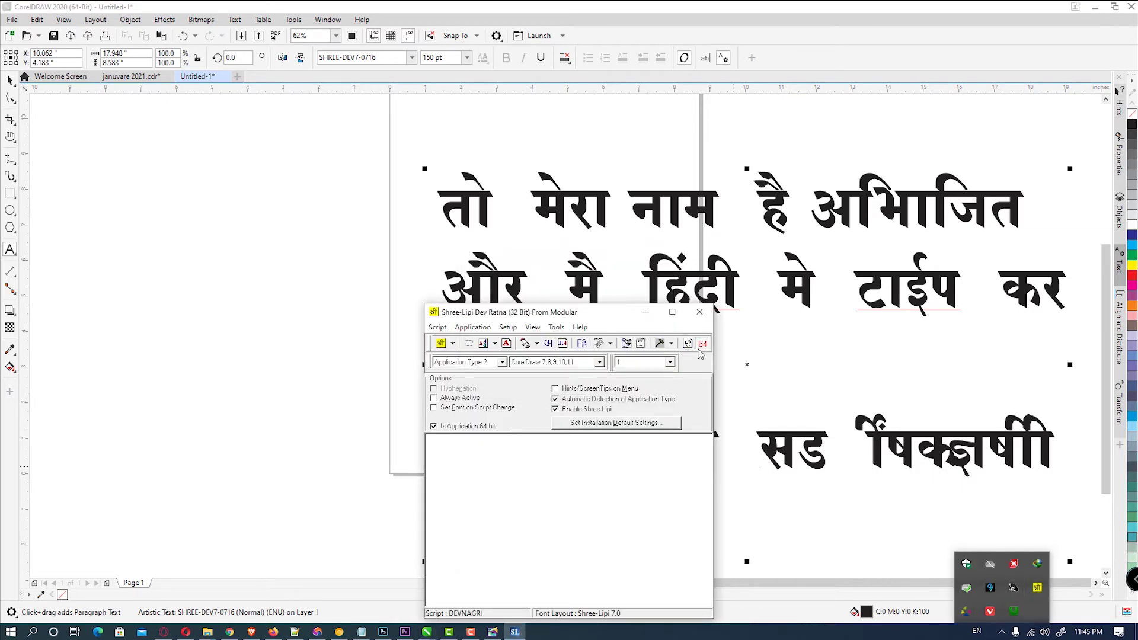
{"action": "left_click", "coordinate": [699, 312]}
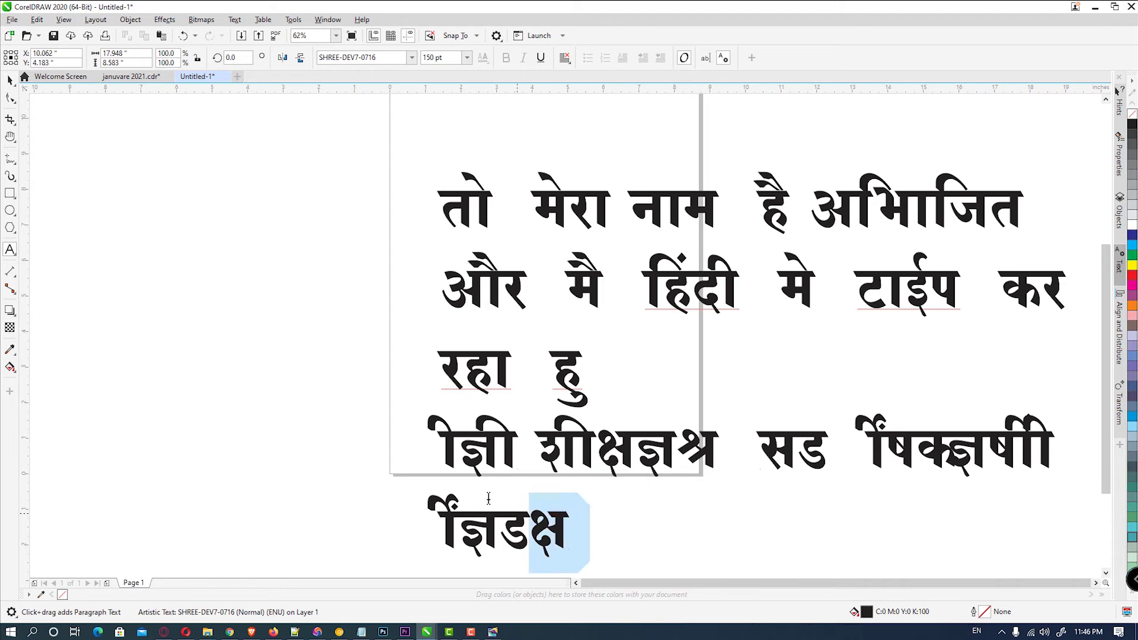
{"action": "left_click_drag", "start_coordinate": [584, 533], "coordinate": [437, 454]}
Exit the running Shree-Lipi from its system tray icon
{"action": "left_click", "coordinate": [1002, 631]}
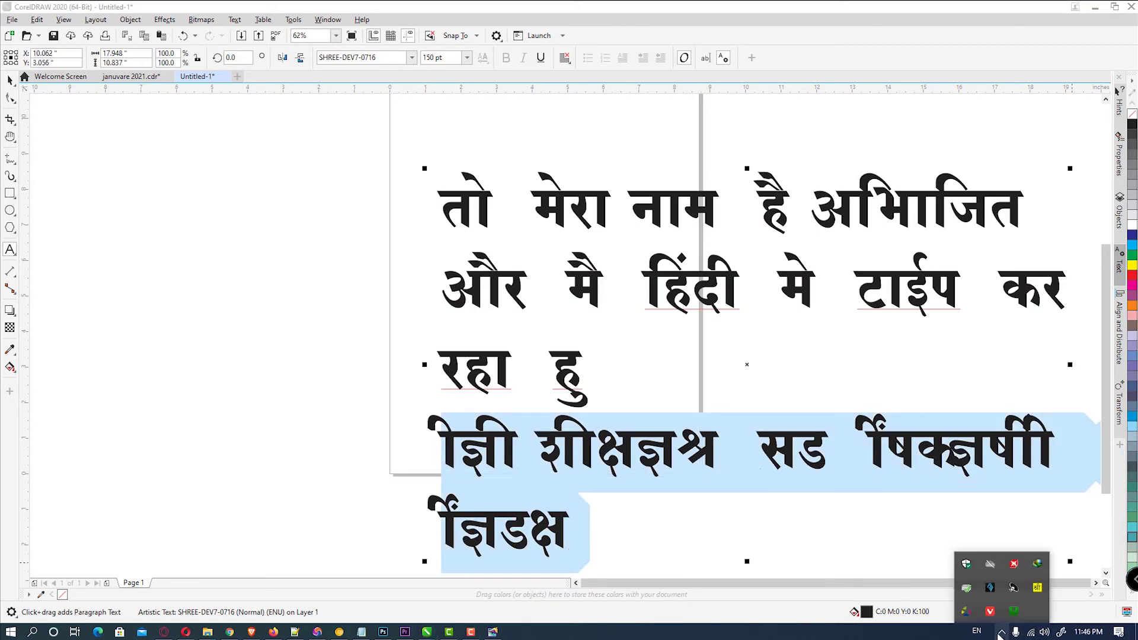
{"action": "left_click", "coordinate": [1008, 533]}
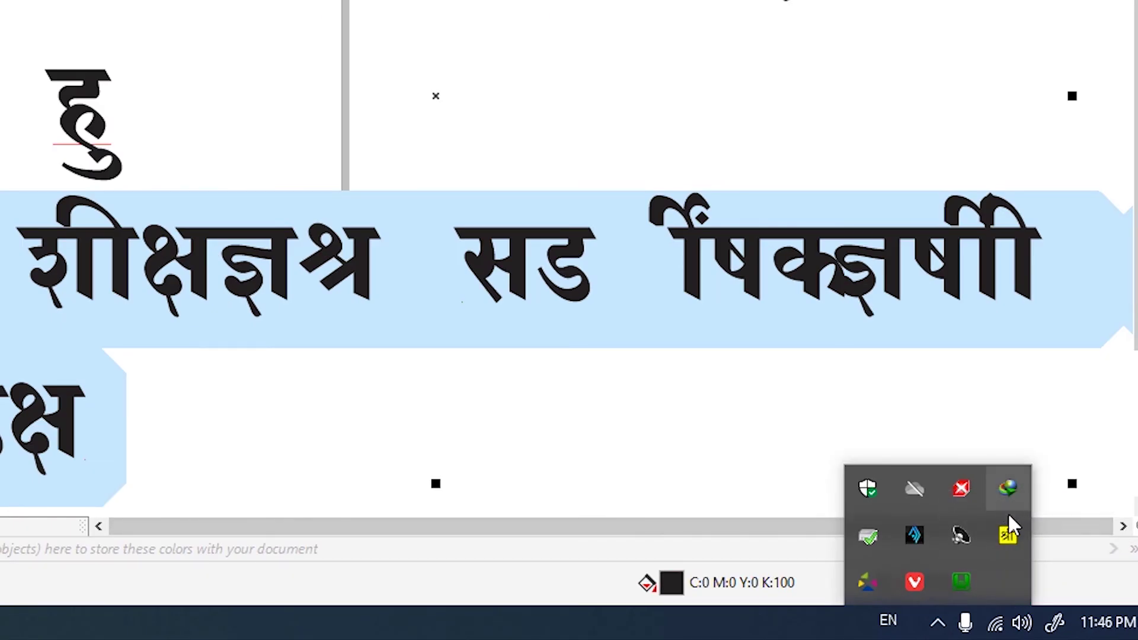
{"action": "right_click", "coordinate": [1008, 537]}
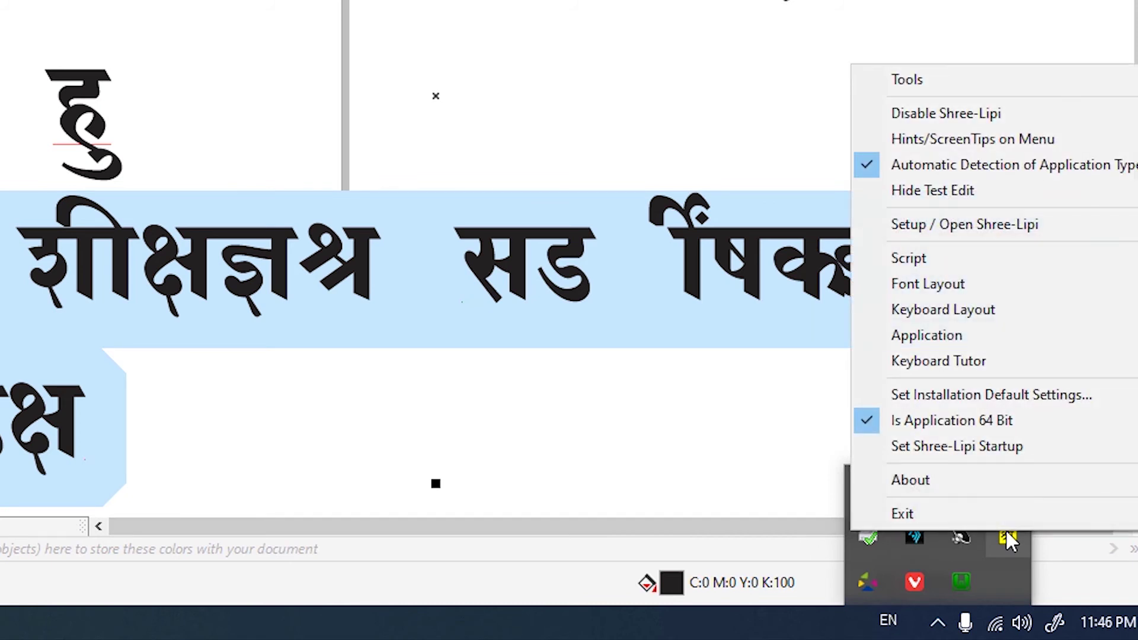
{"action": "left_click", "coordinate": [942, 513]}
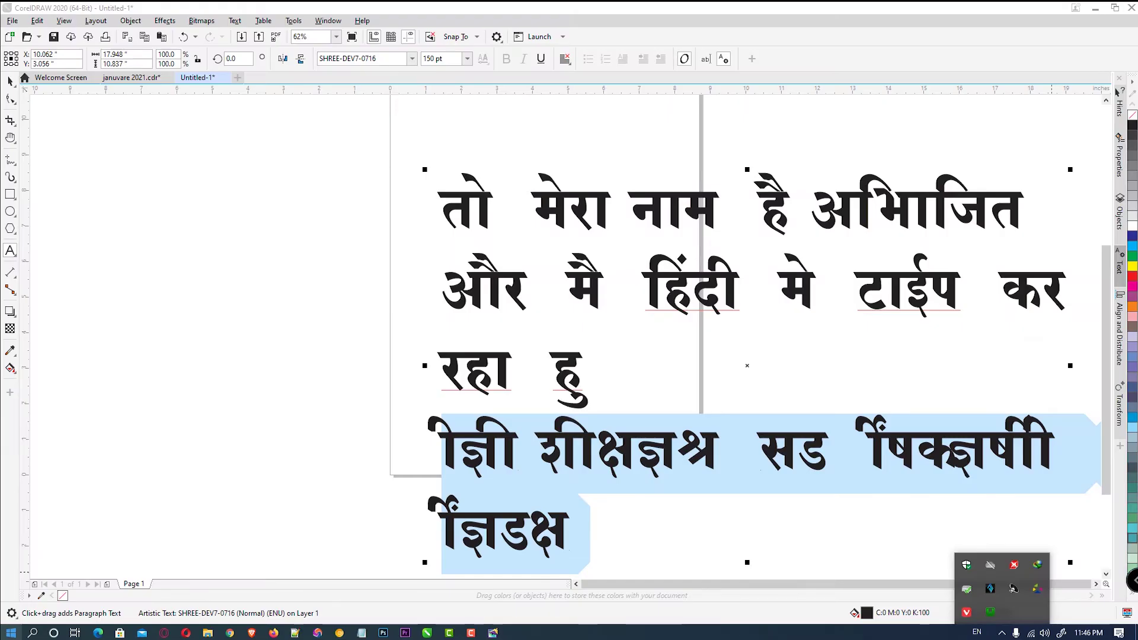
Expand the Shree-Lipi Dev Ratna Universal folder in the Start menu app list
{"action": "left_click", "coordinate": [17, 625]}
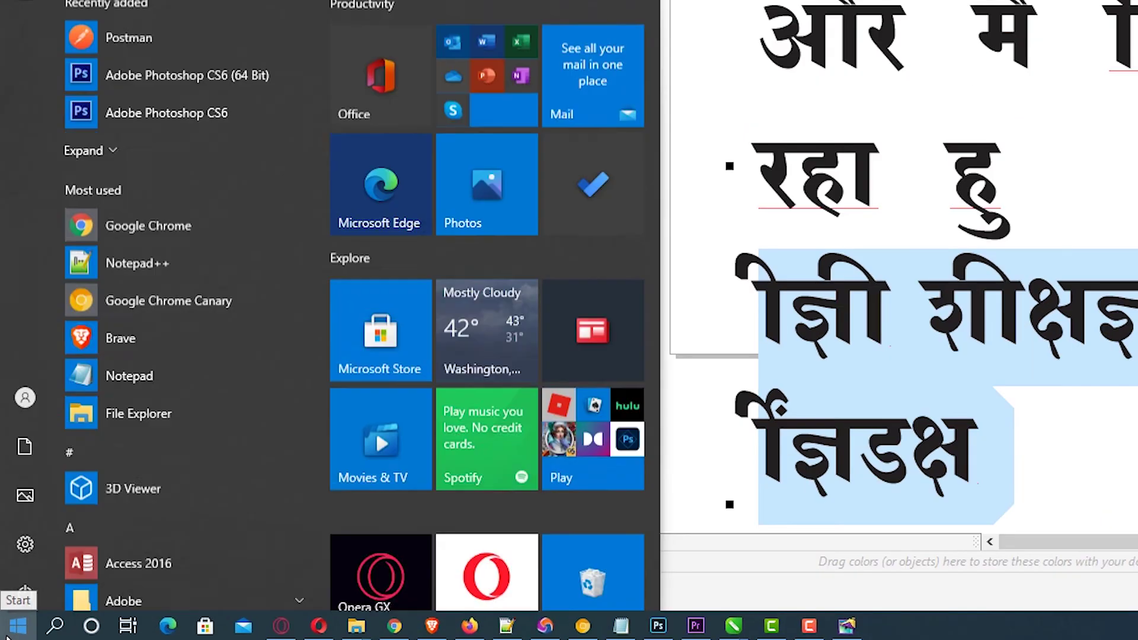
{"action": "scroll", "coordinate": [83, 540], "scroll_direction": "down", "scroll_amount": 5}
{"action": "scroll", "coordinate": [83, 539], "scroll_direction": "down", "scroll_amount": 5}
{"action": "scroll", "coordinate": [83, 540], "scroll_direction": "down", "scroll_amount": 5}
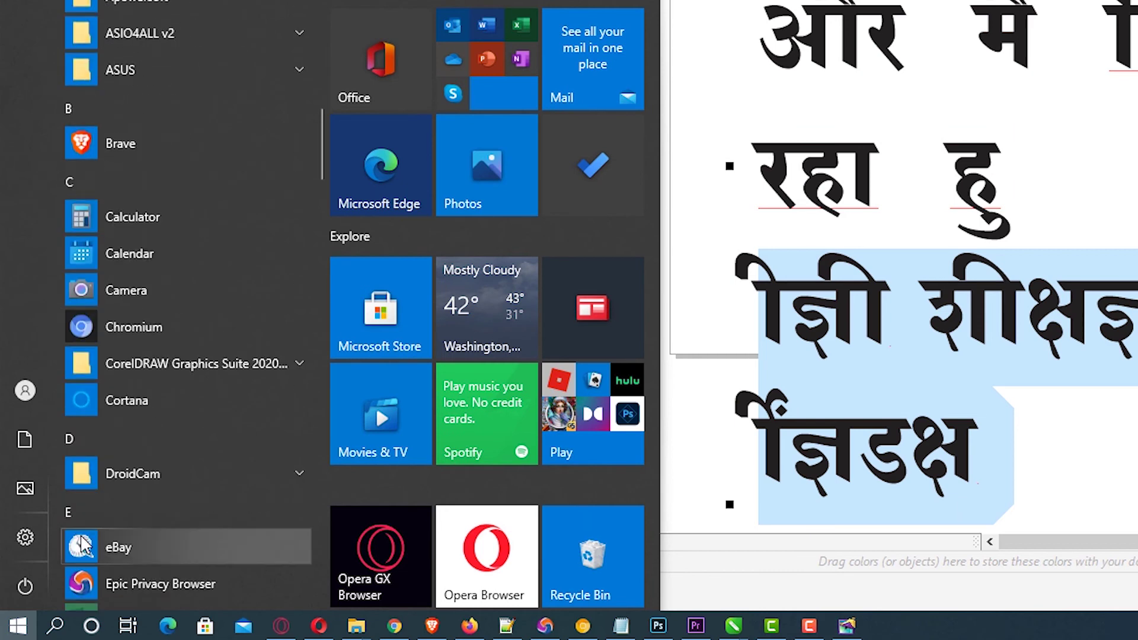
{"action": "scroll", "coordinate": [83, 540], "scroll_direction": "down", "scroll_amount": 5}
{"action": "scroll", "coordinate": [80, 535], "scroll_direction": "down", "scroll_amount": 2}
{"action": "scroll", "coordinate": [179, 482], "scroll_direction": "down", "scroll_amount": 3}
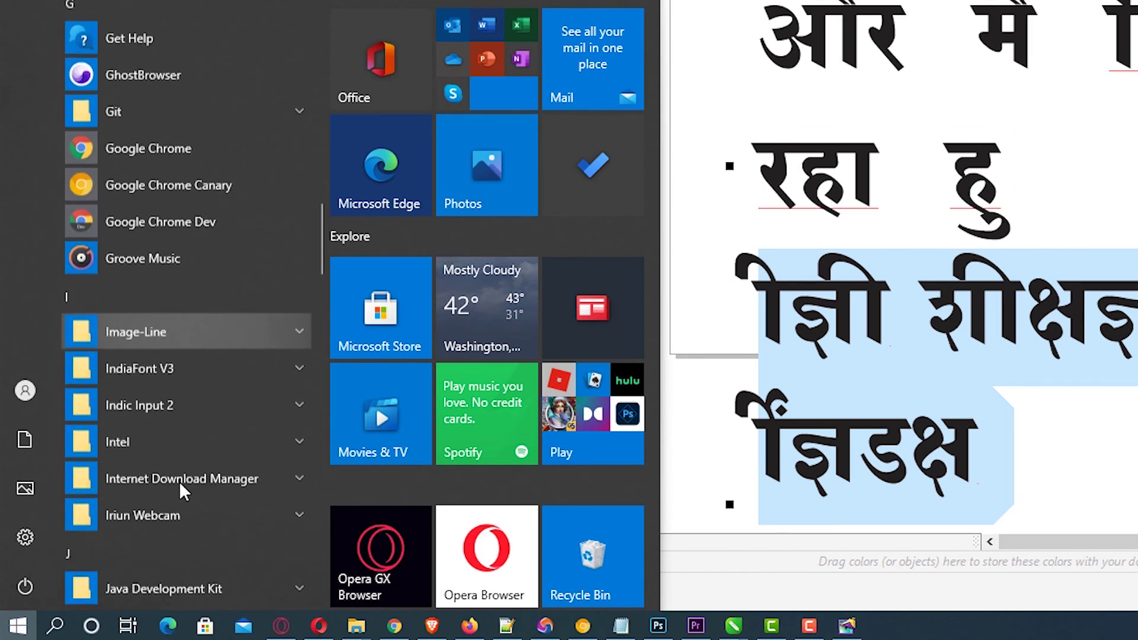
{"action": "scroll", "coordinate": [196, 504], "scroll_direction": "down", "scroll_amount": 8}
{"action": "left_click", "coordinate": [236, 466]}
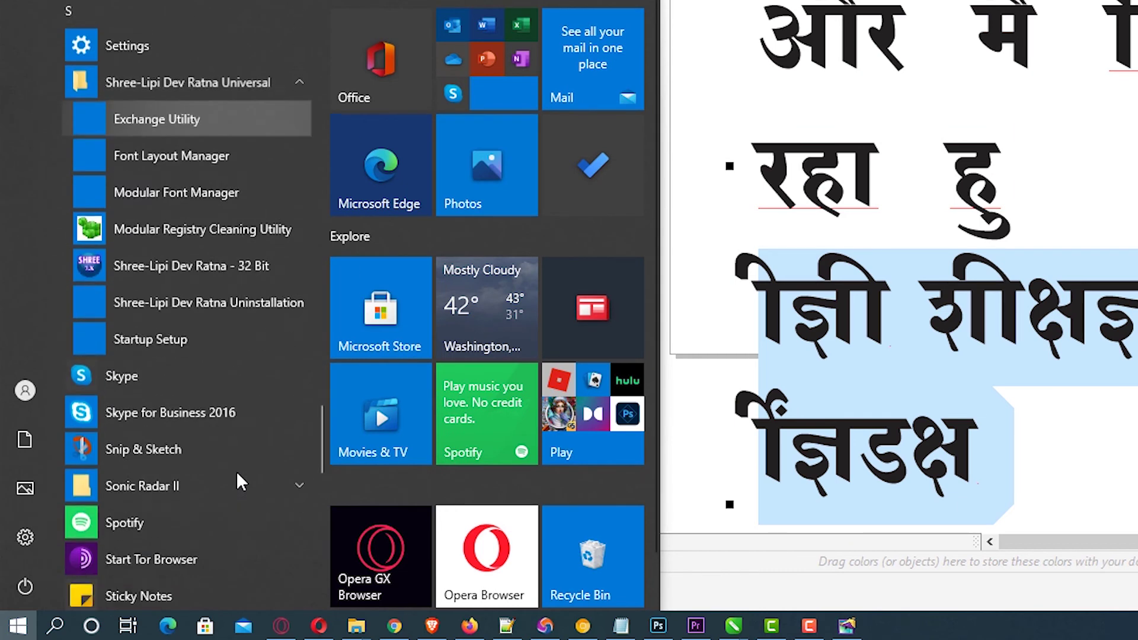
Relaunch Shree-Lipi Dev Ratna - 32 Bit with 64-bit application typing enabled
{"action": "left_click", "coordinate": [230, 253]}
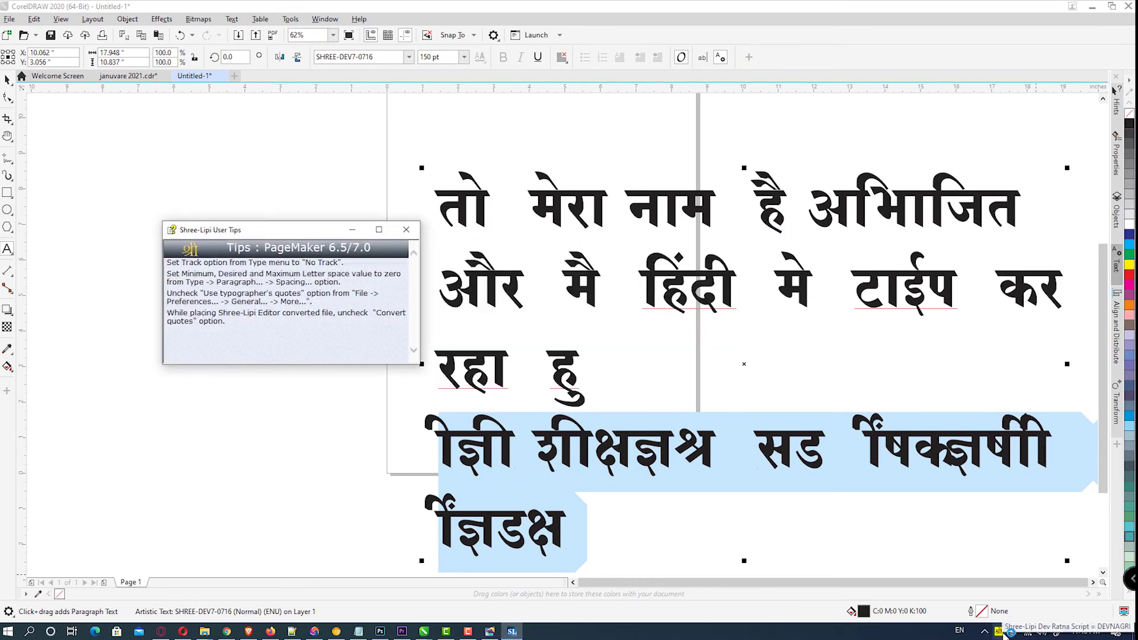
{"action": "left_click", "coordinate": [663, 385]}
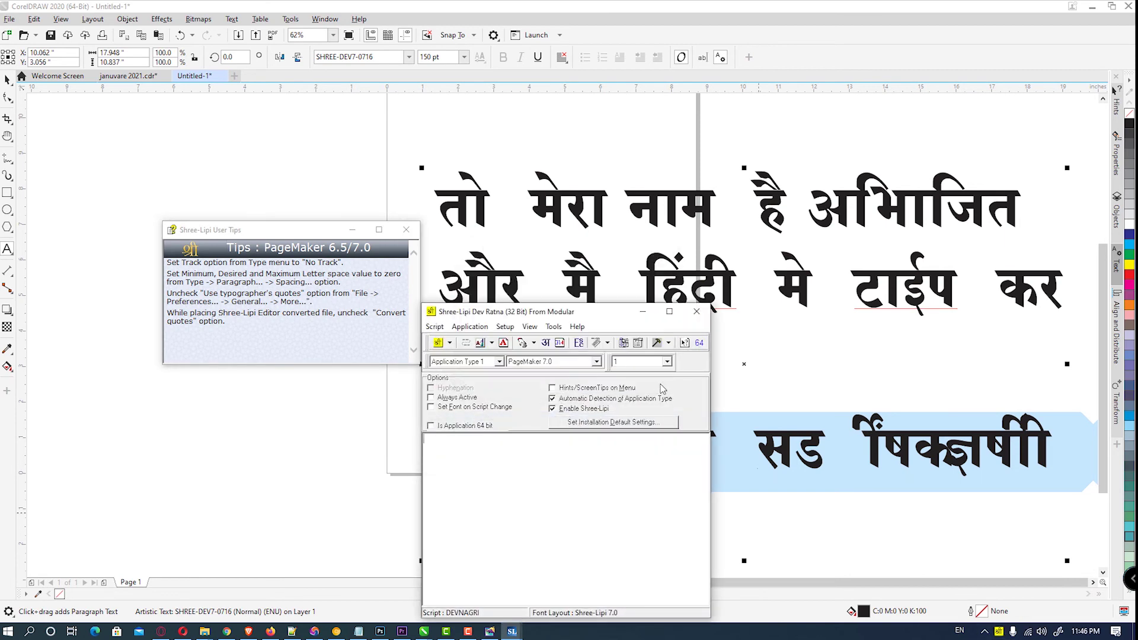
{"action": "left_click", "coordinate": [700, 343]}
{"action": "left_click", "coordinate": [406, 231]}
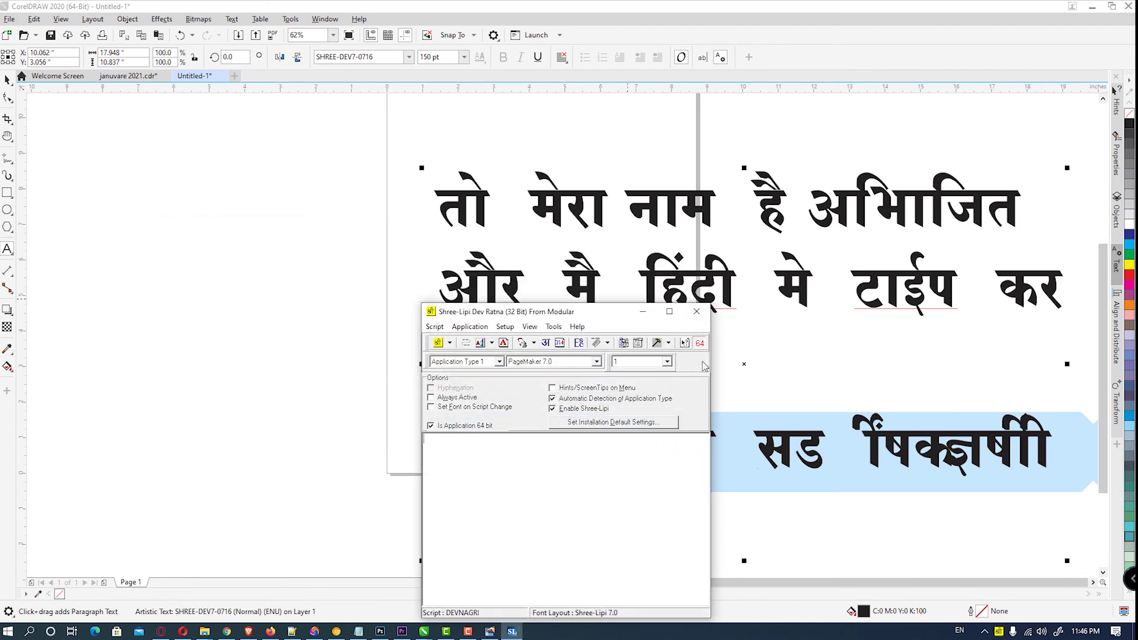
Retype the Hindi sentence over the garbled lines, breaking to a second line after the name
{"action": "left_click", "coordinate": [647, 315]}
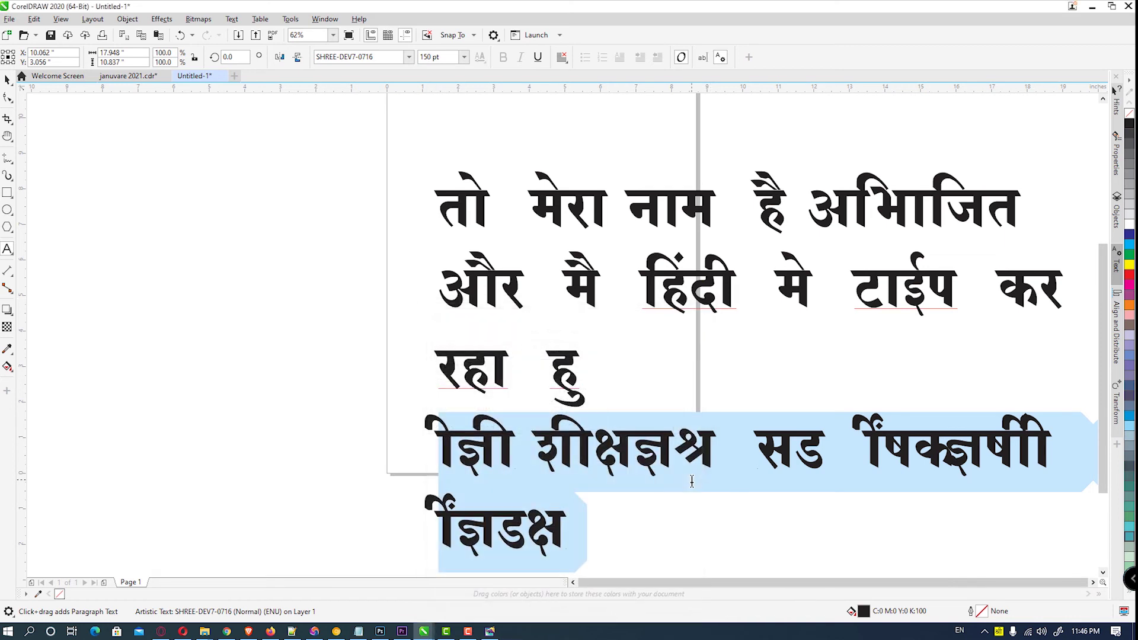
{"action": "type", "text": "त"}
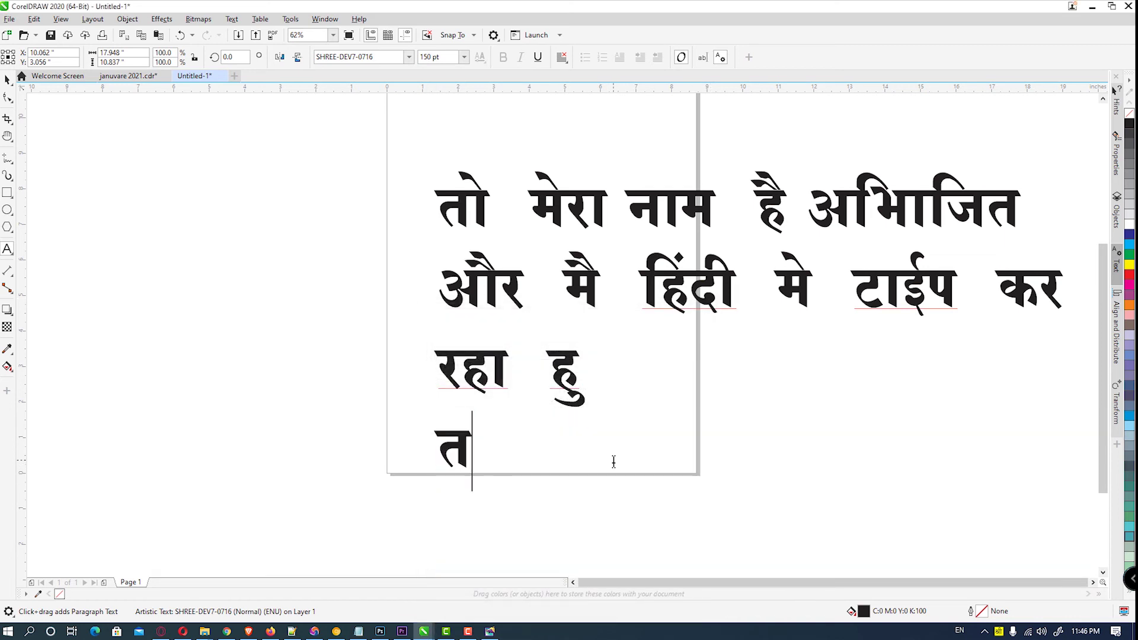
{"action": "type", "text": "ो मेरा नाम है अभिजित"}
{"action": "key", "text": "Return"}
{"action": "type", "text": "आौर "}
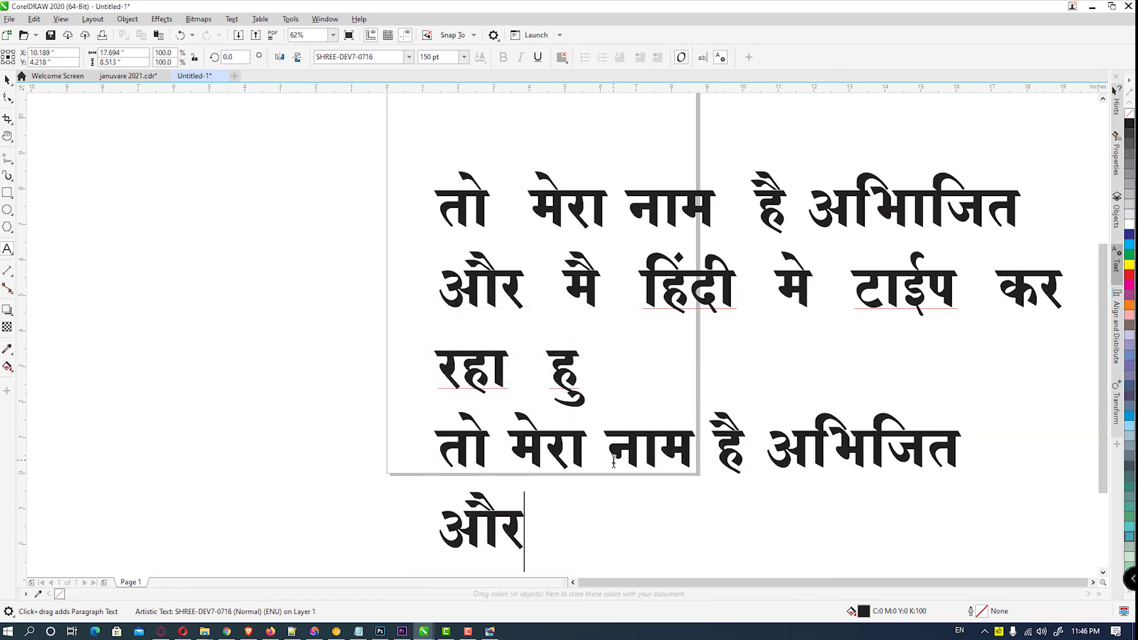
{"action": "type", "text": "मै हिंद"}
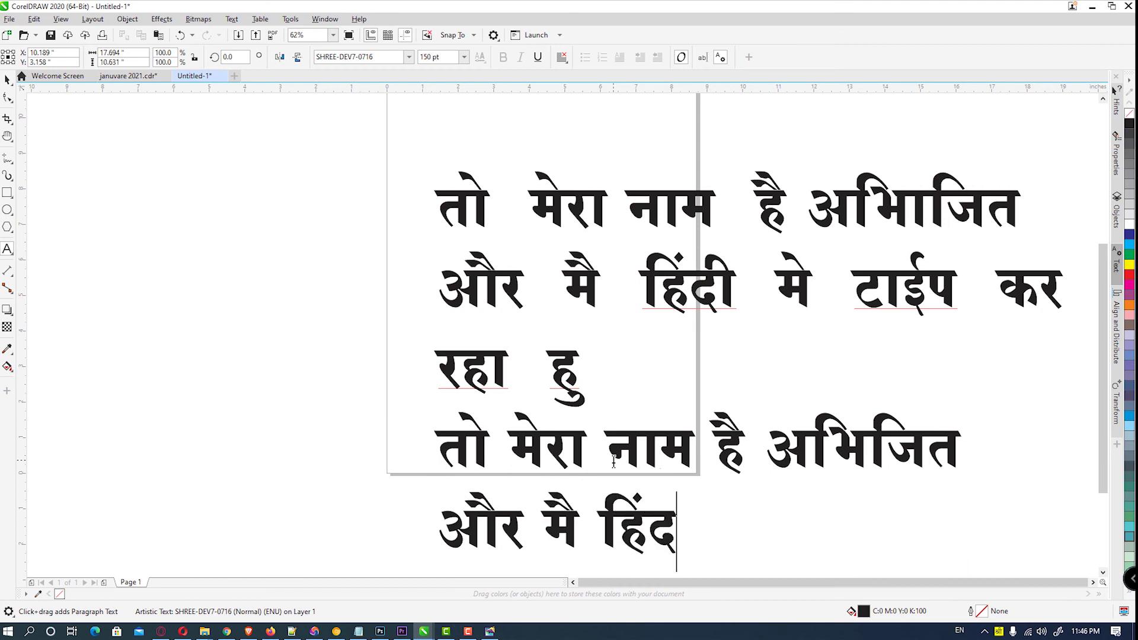
{"action": "type", "text": "ी"}
{"action": "type", "text": " मे "}
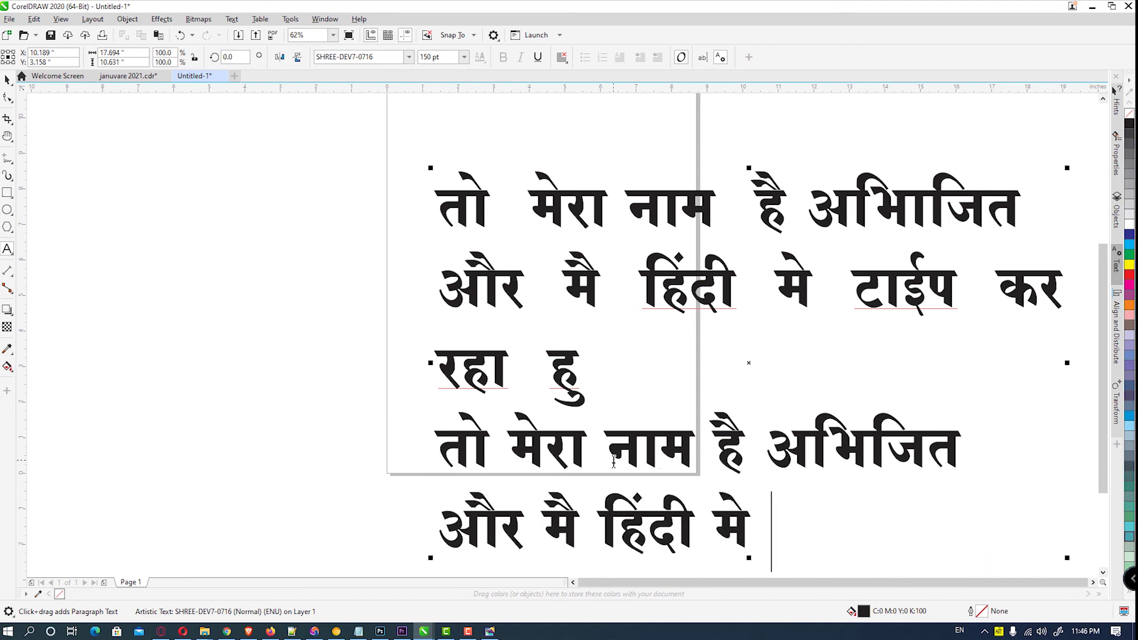
{"action": "type", "text": "ट"}
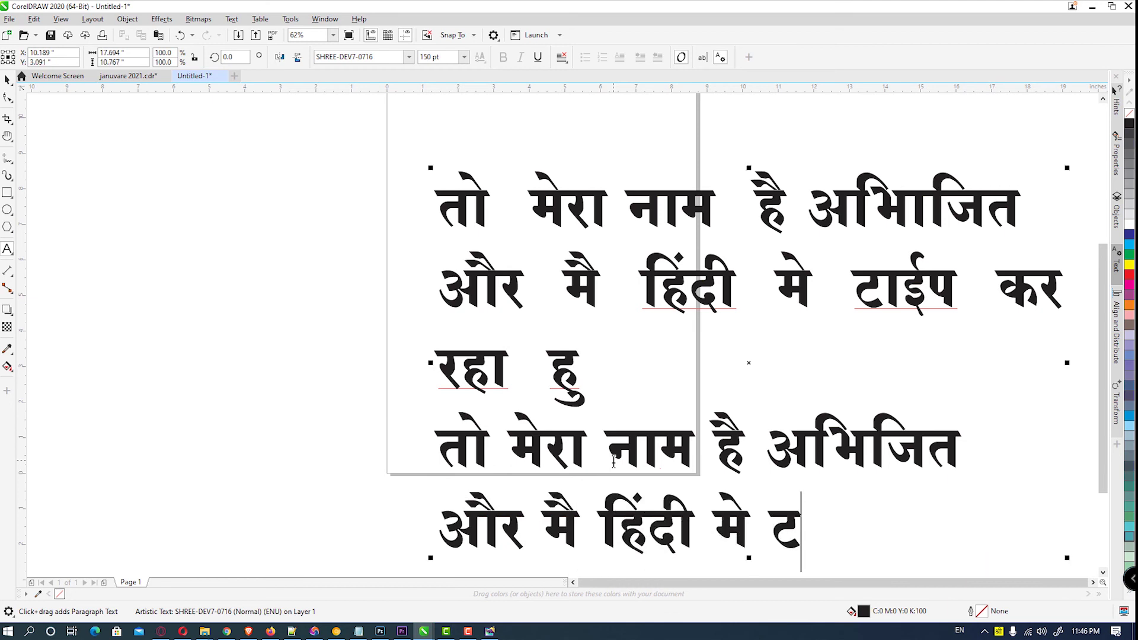
{"action": "type", "text": "ाईप कर "}
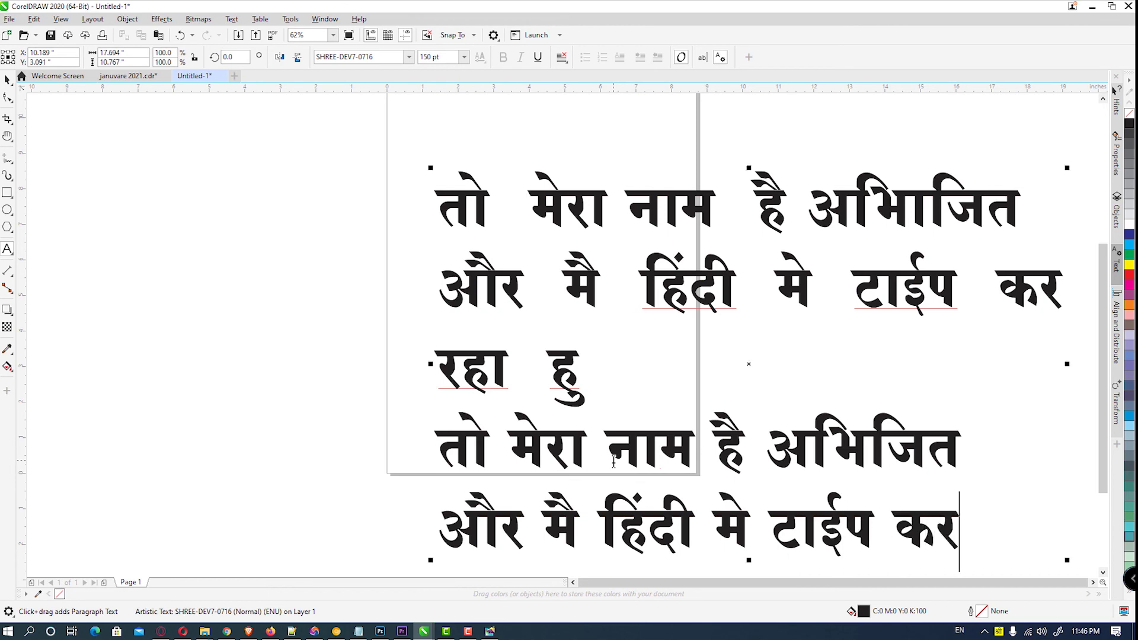
{"action": "type", "text": "रहा "}
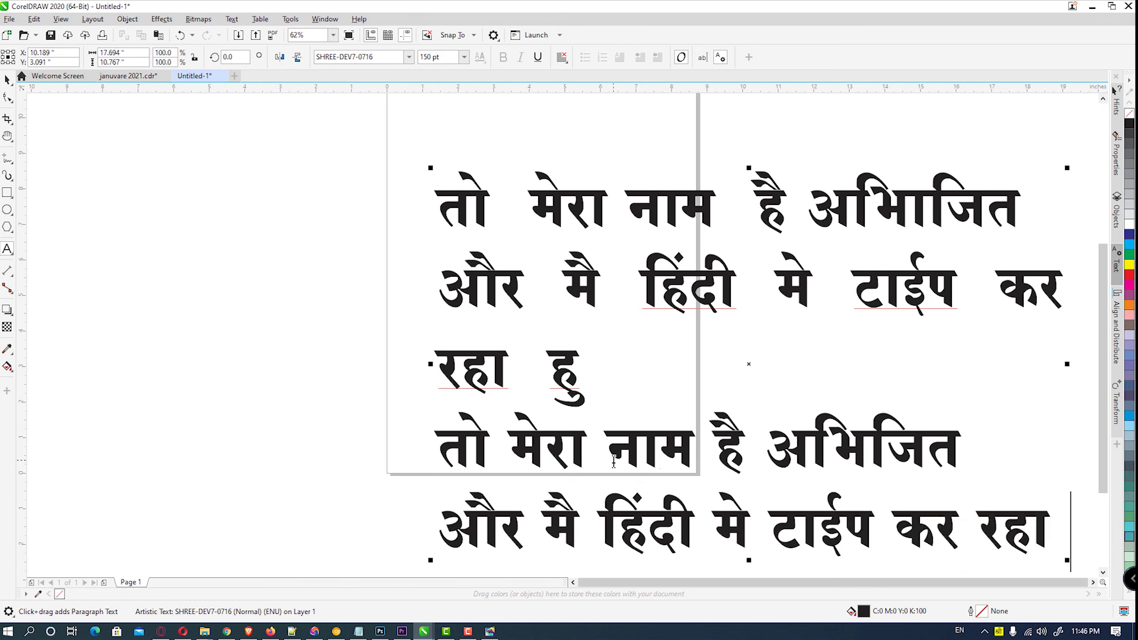
{"action": "type", "text": "हु"}
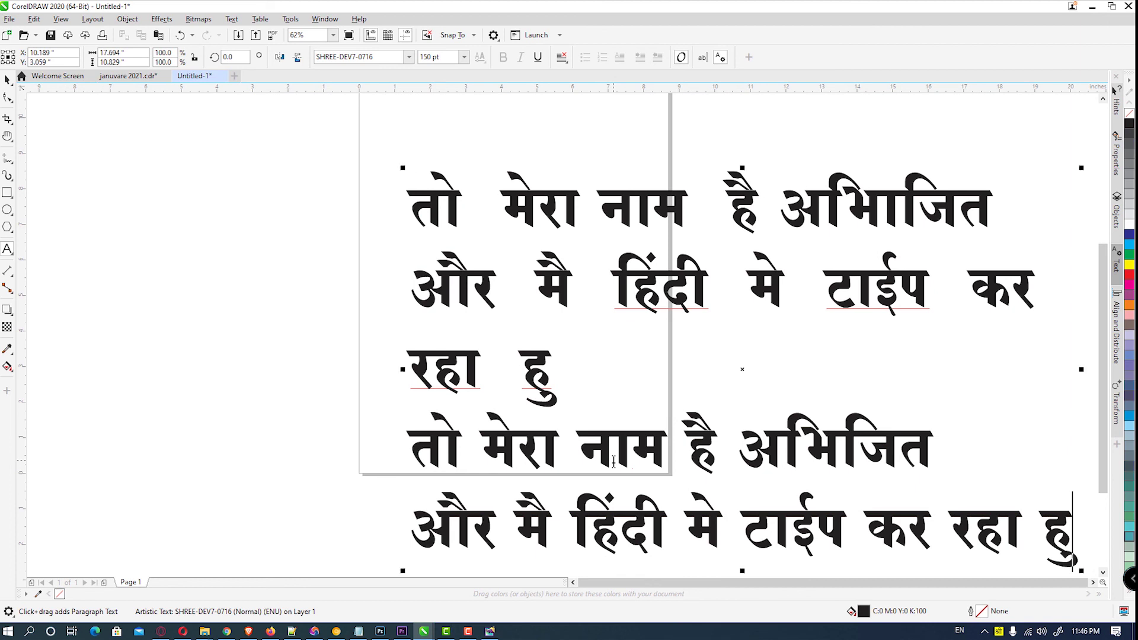